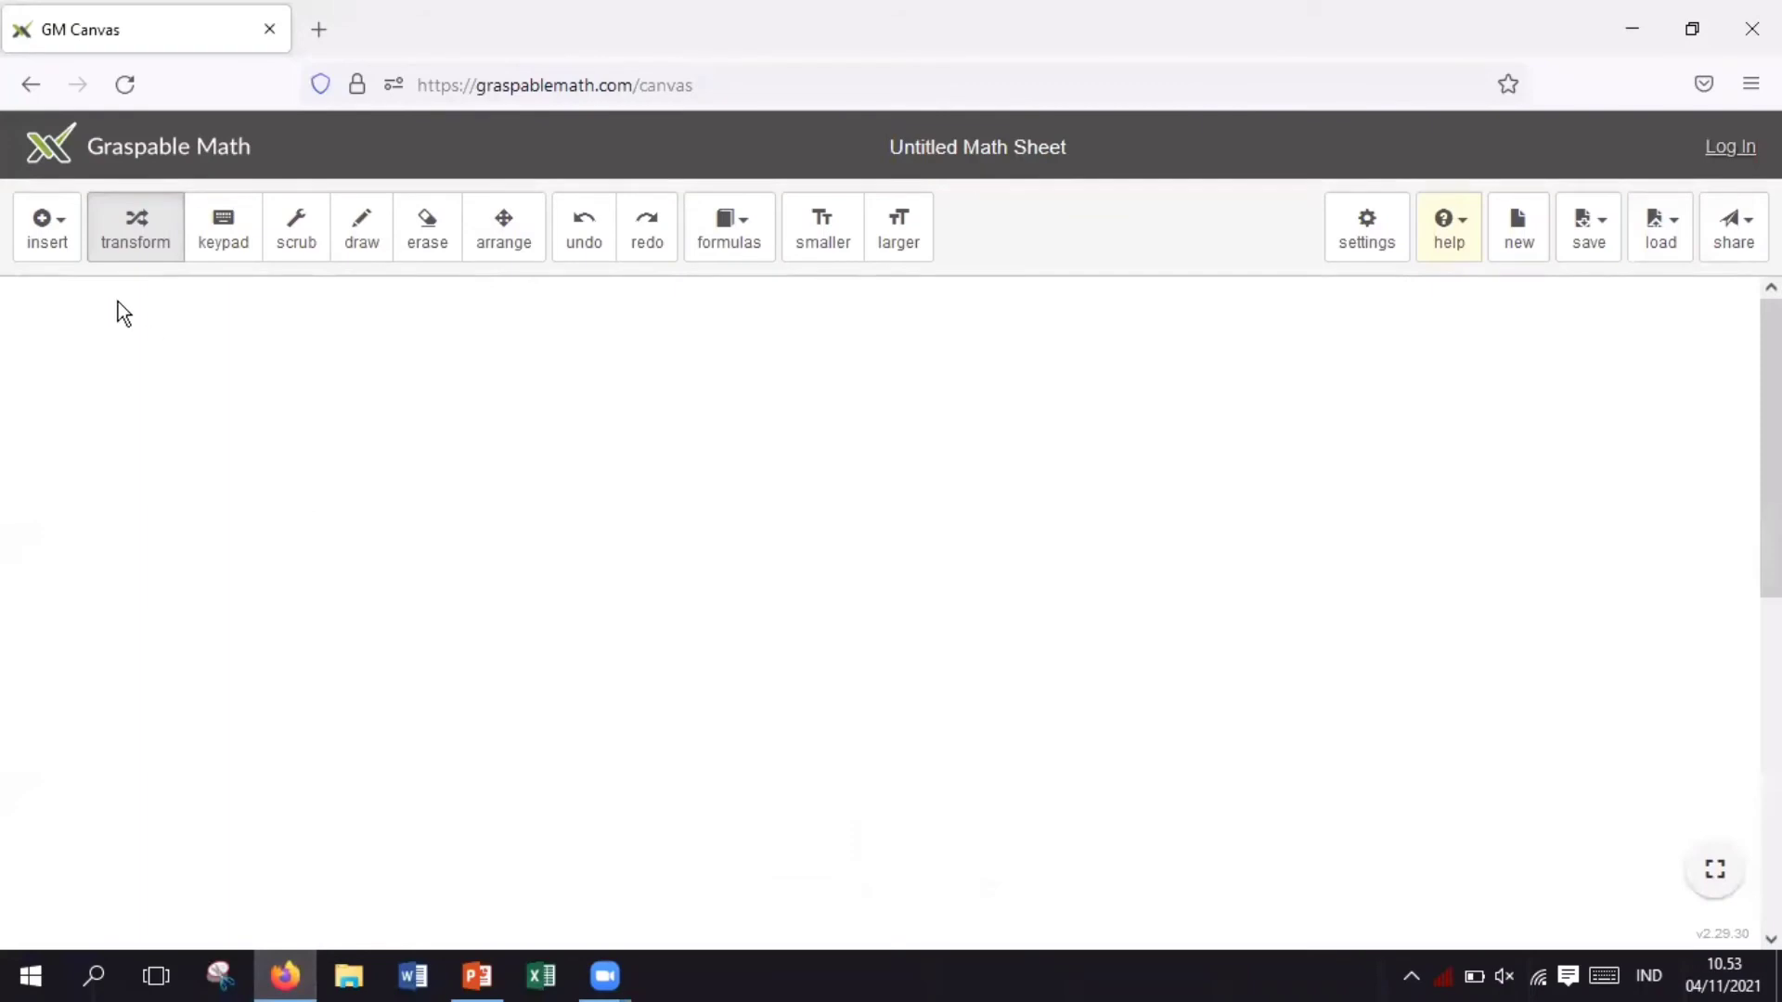
Step: Insert a new math expression and enter x + (x + 8) as its first terms
{"action": "left_click", "coordinate": [49, 237]}
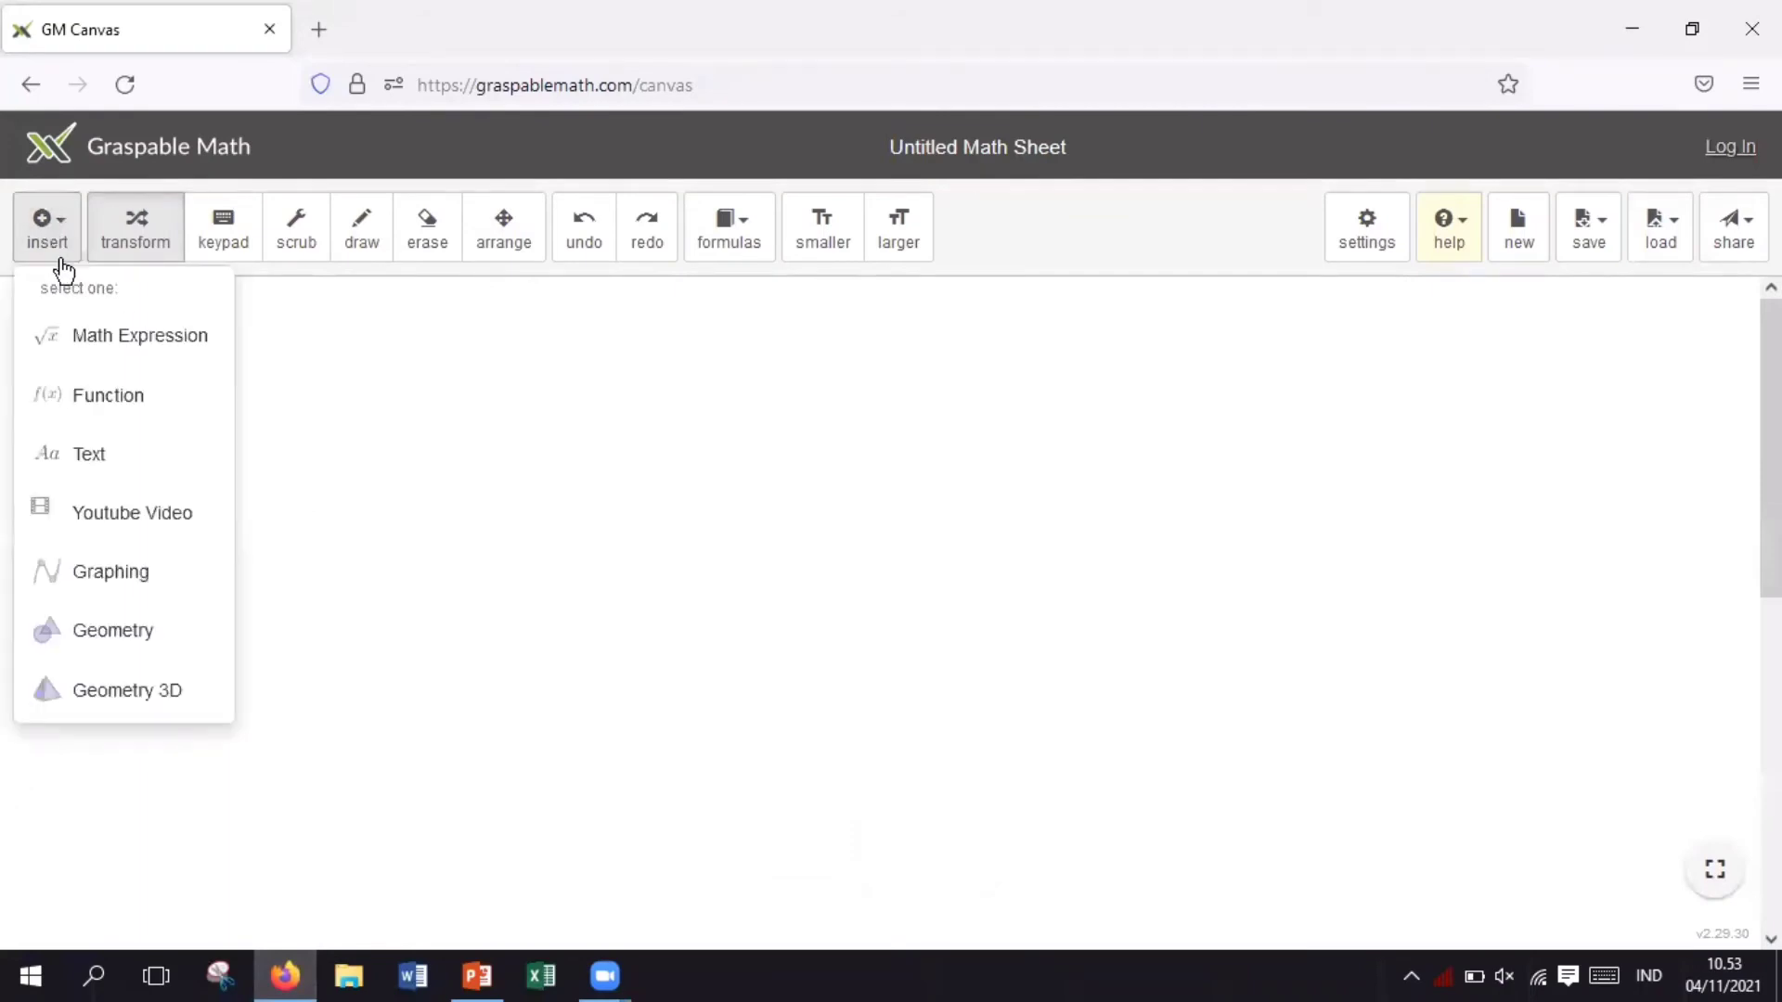
{"action": "left_click", "coordinate": [92, 344]}
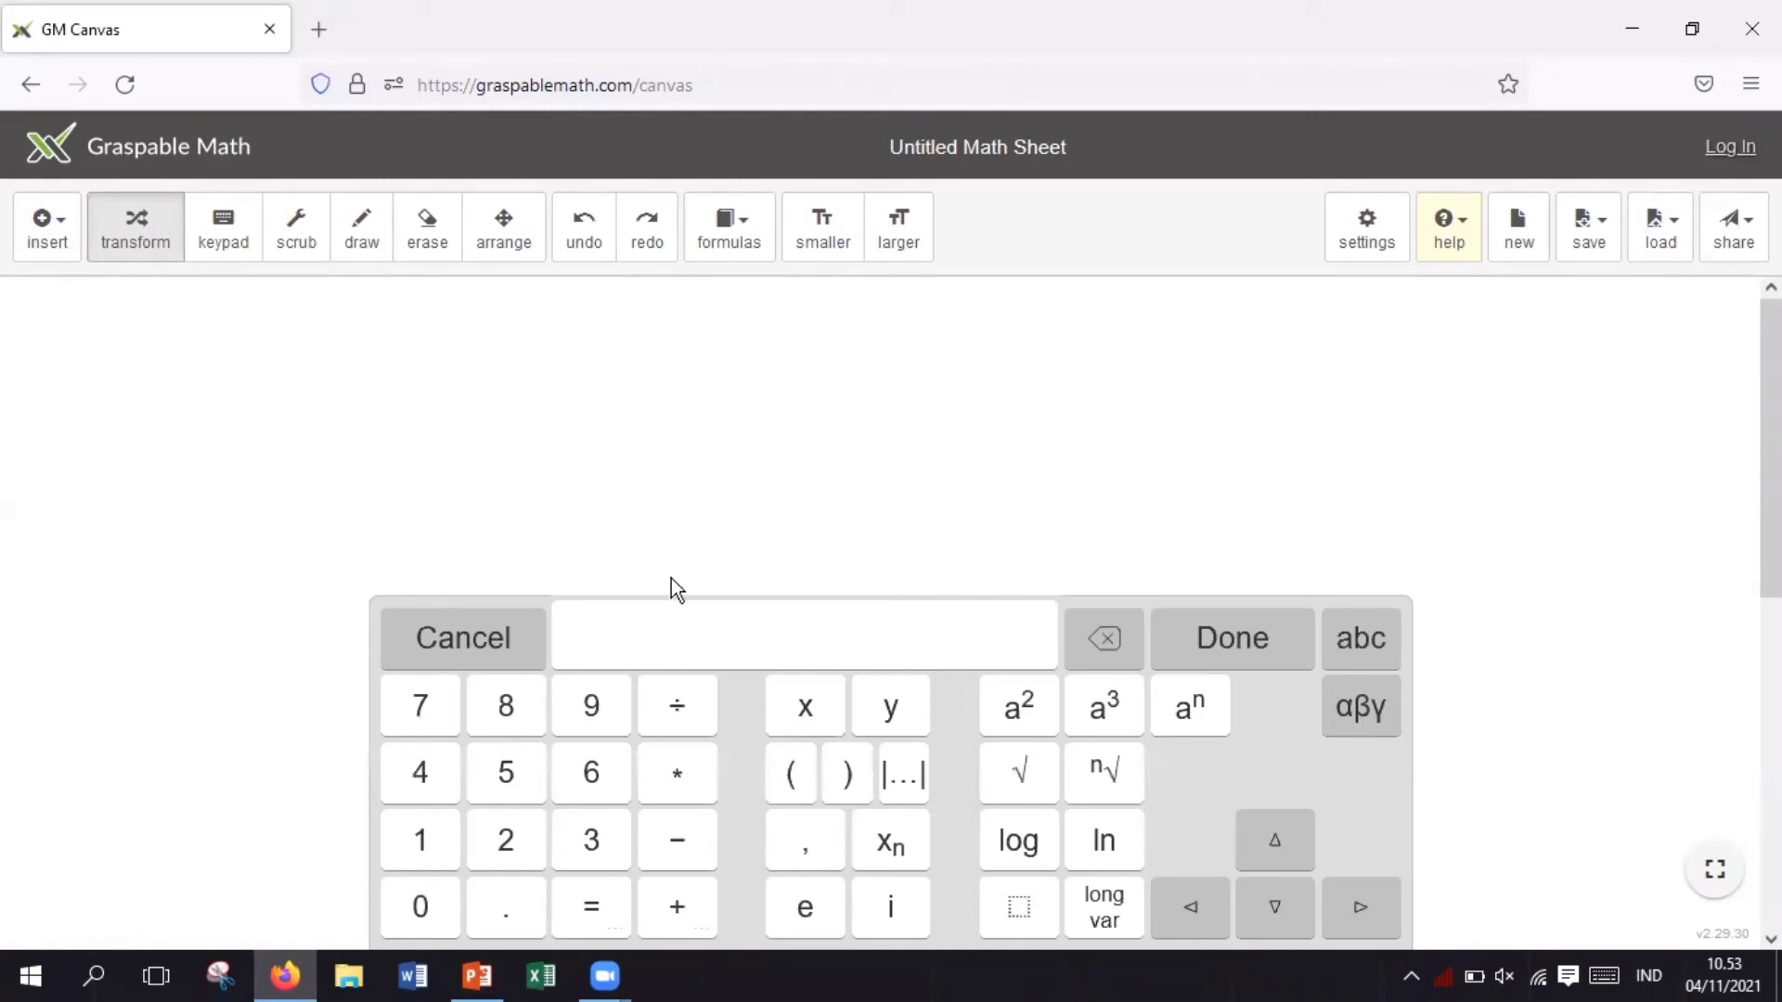
{"action": "left_click", "coordinate": [812, 701]}
{"action": "left_click", "coordinate": [676, 906]}
{"action": "left_click", "coordinate": [780, 784]}
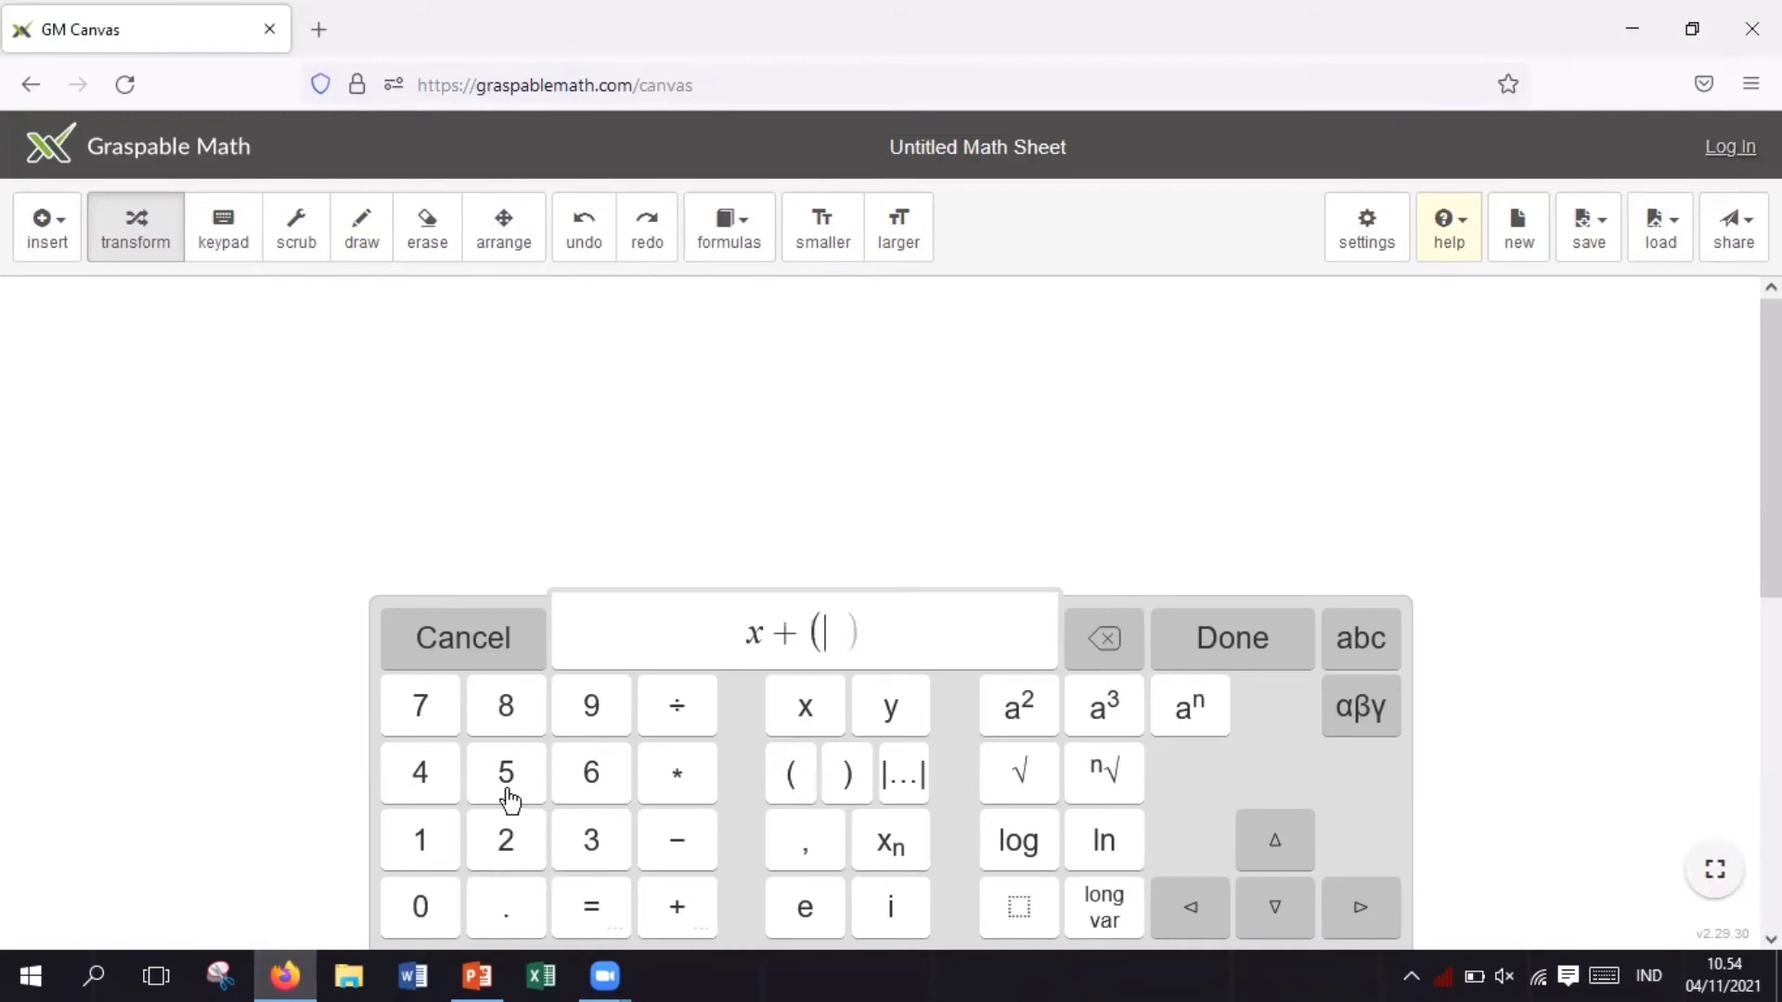
{"action": "left_click", "coordinate": [784, 731]}
{"action": "left_click", "coordinate": [684, 917]}
{"action": "left_click", "coordinate": [517, 713]}
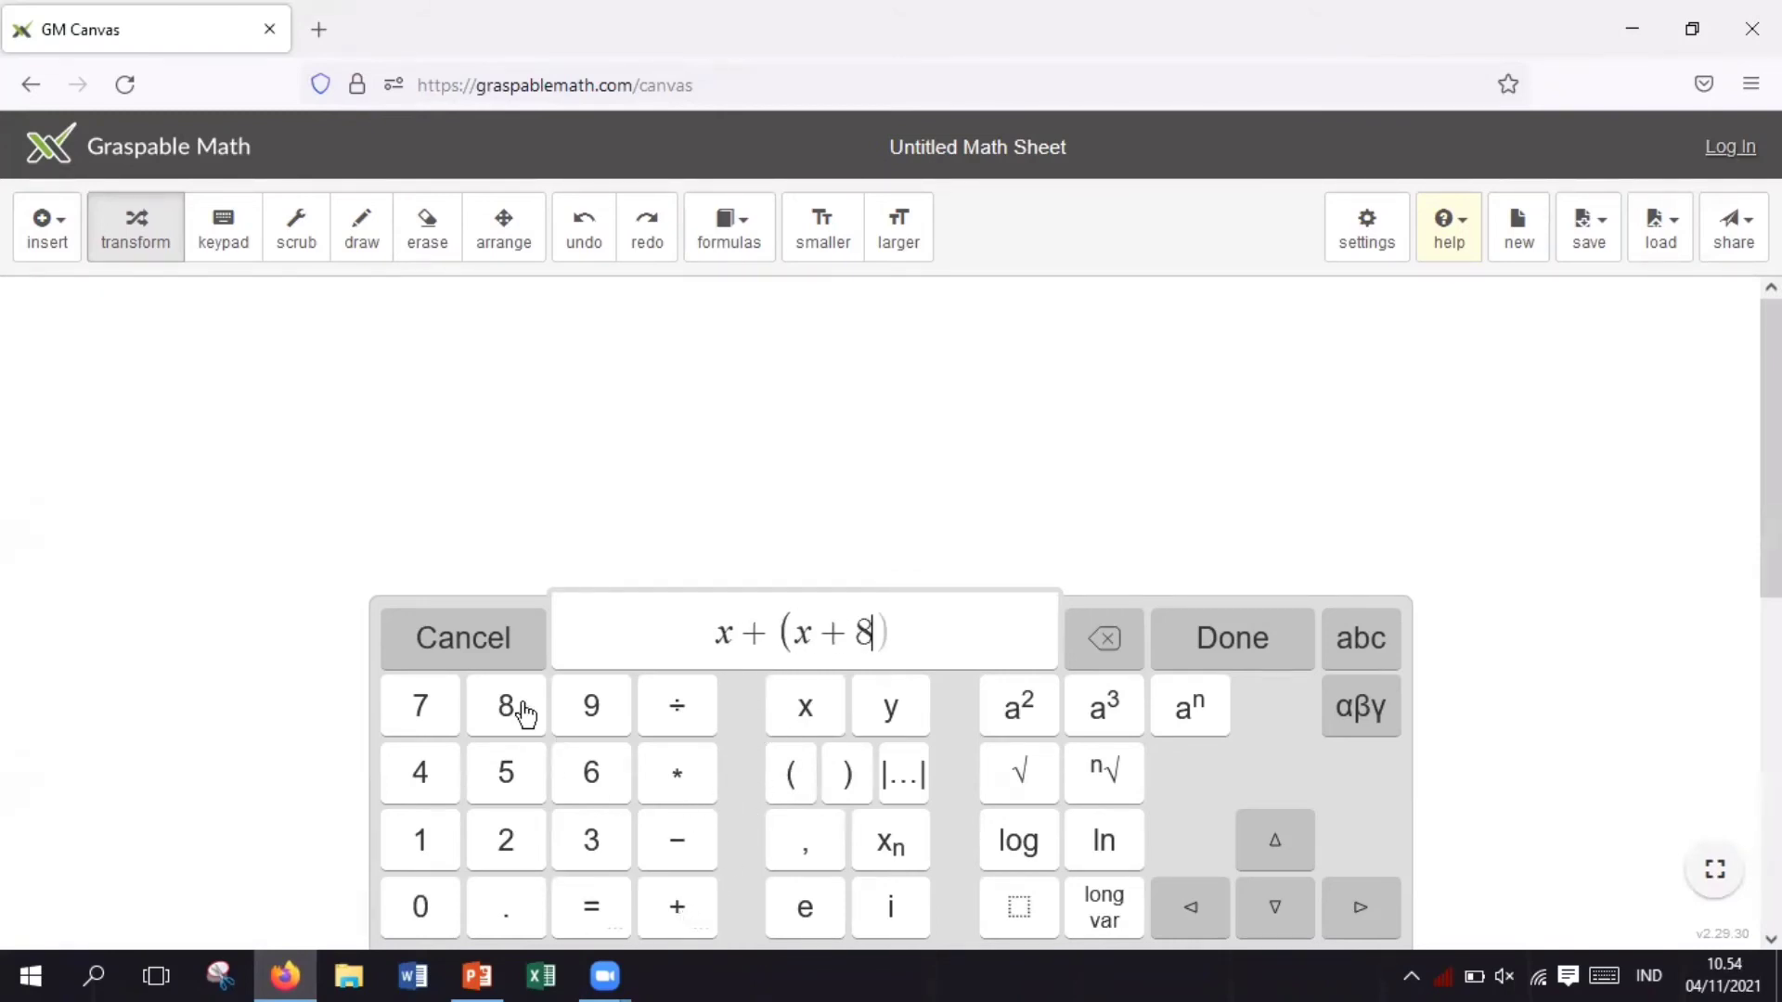
{"action": "left_click", "coordinate": [919, 639]}
Step: Append + (2x + 16) to the expression being entered
{"action": "left_click", "coordinate": [677, 907]}
{"action": "left_click", "coordinate": [785, 789]}
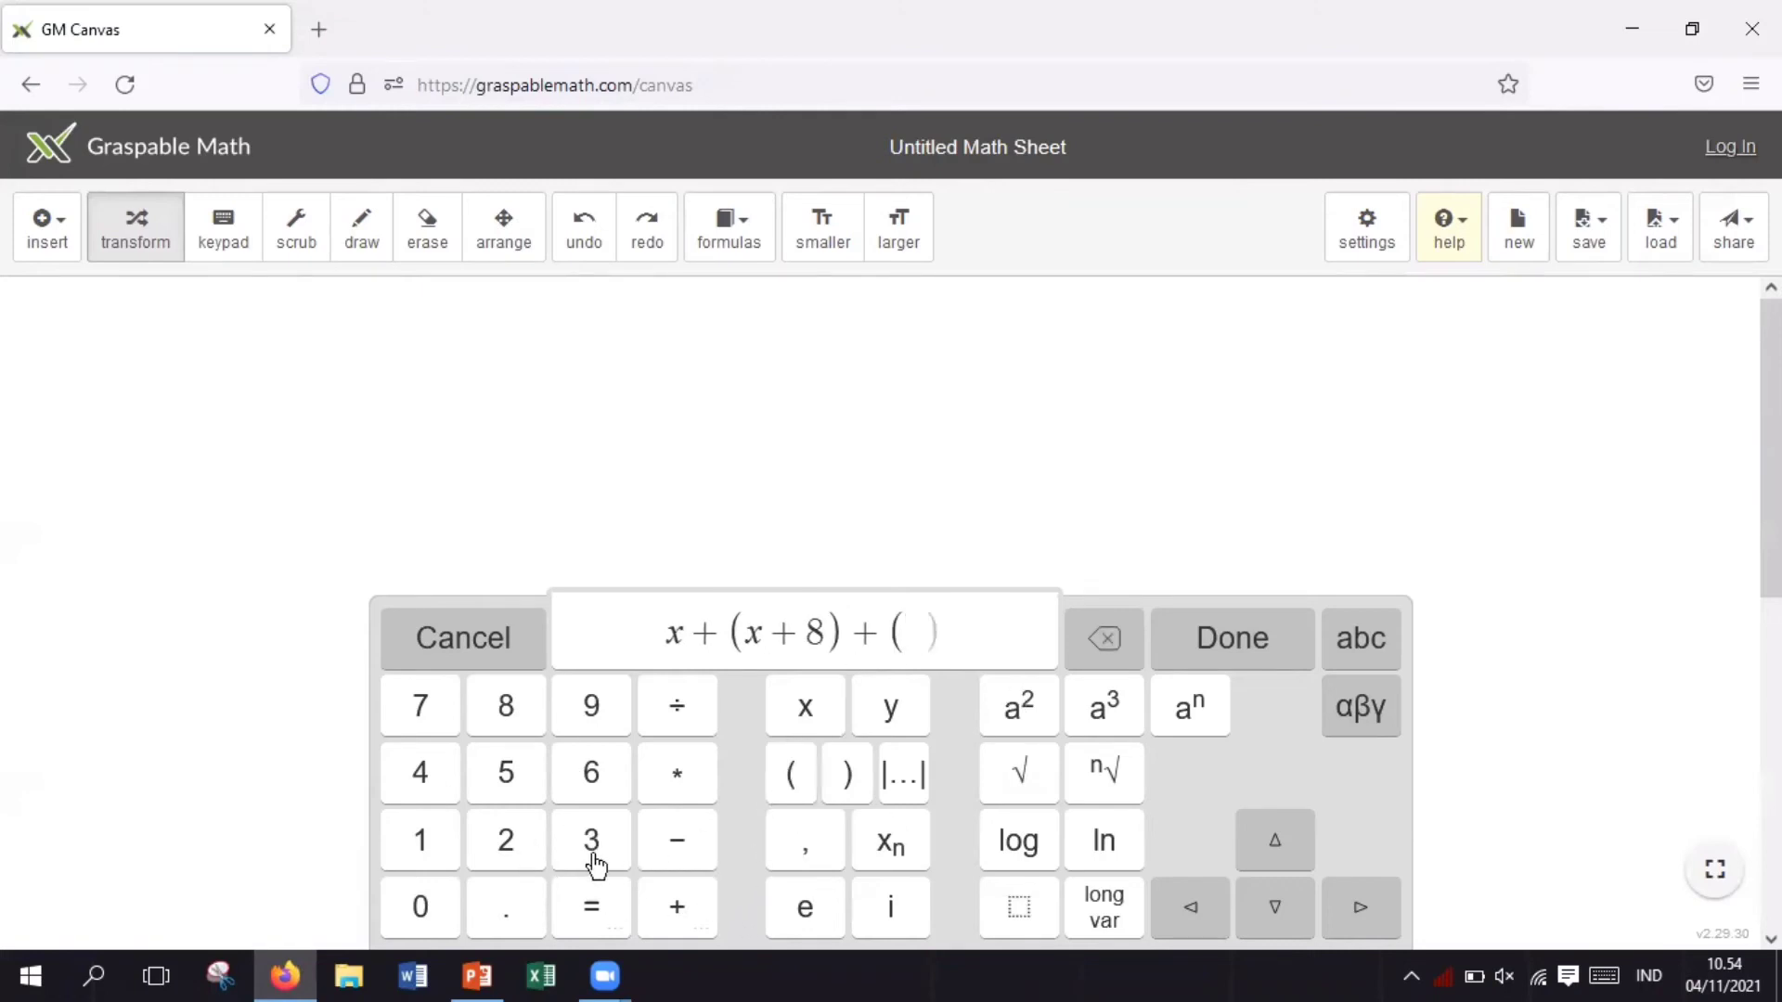
{"action": "left_click", "coordinate": [537, 852]}
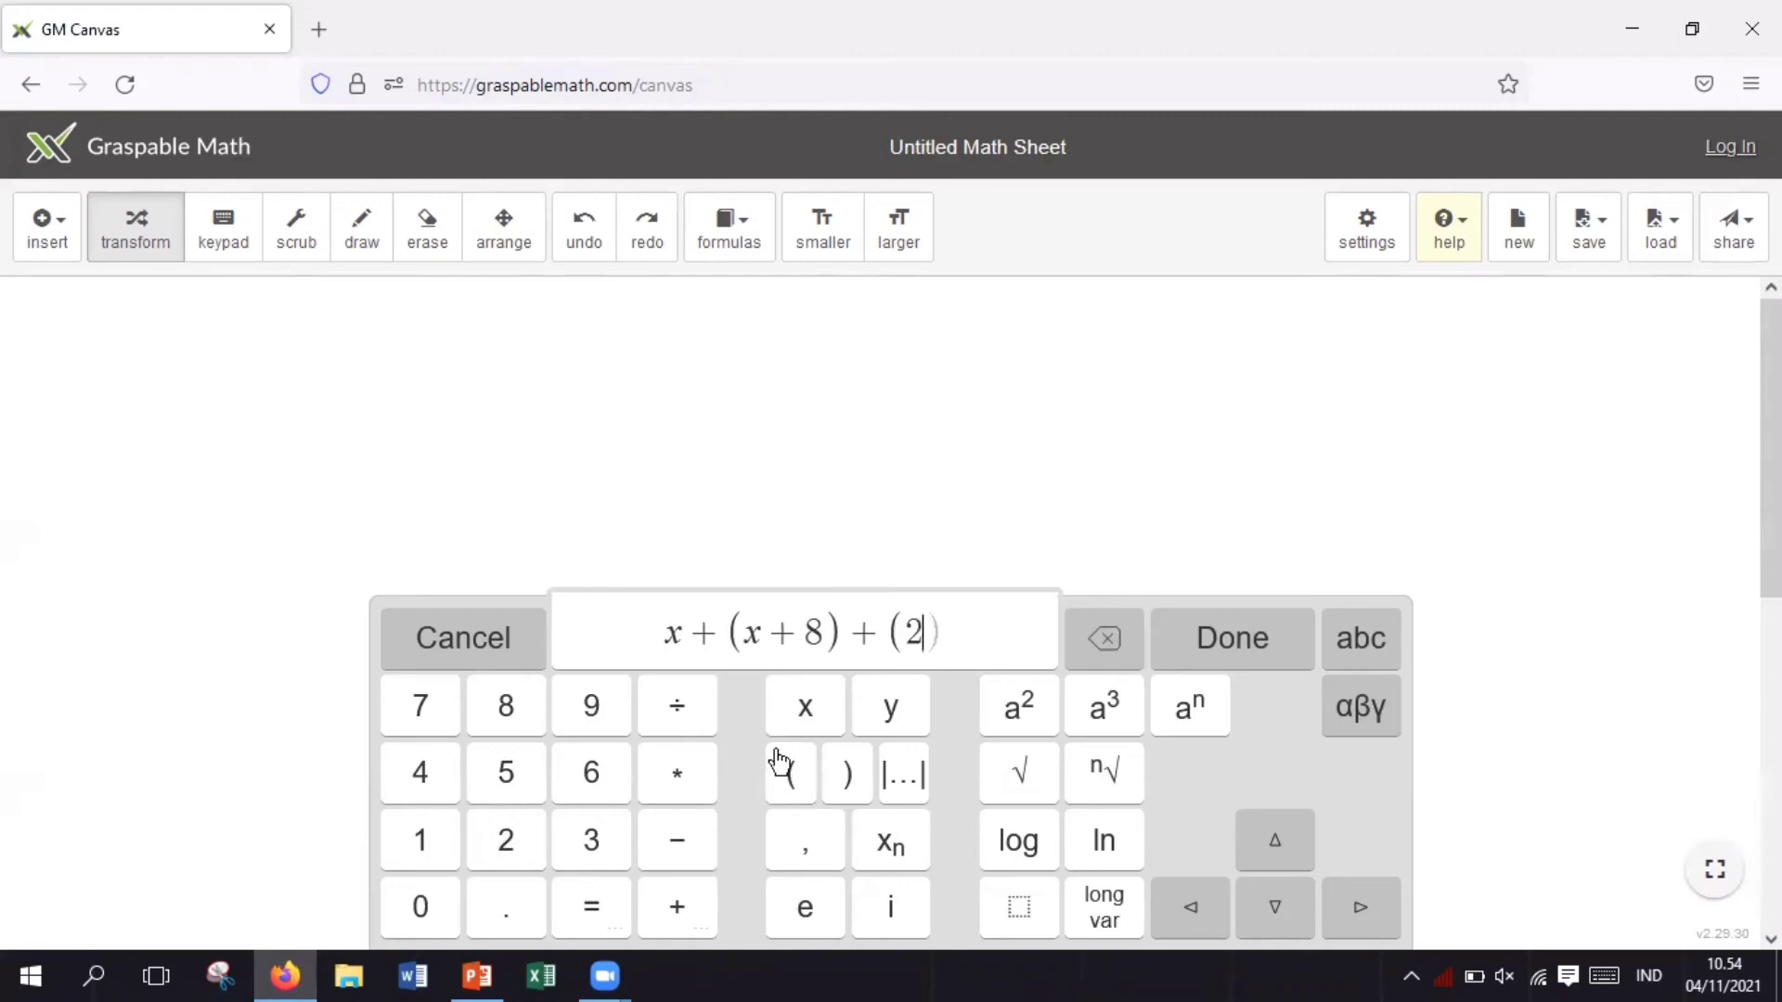
{"action": "left_click", "coordinate": [805, 708]}
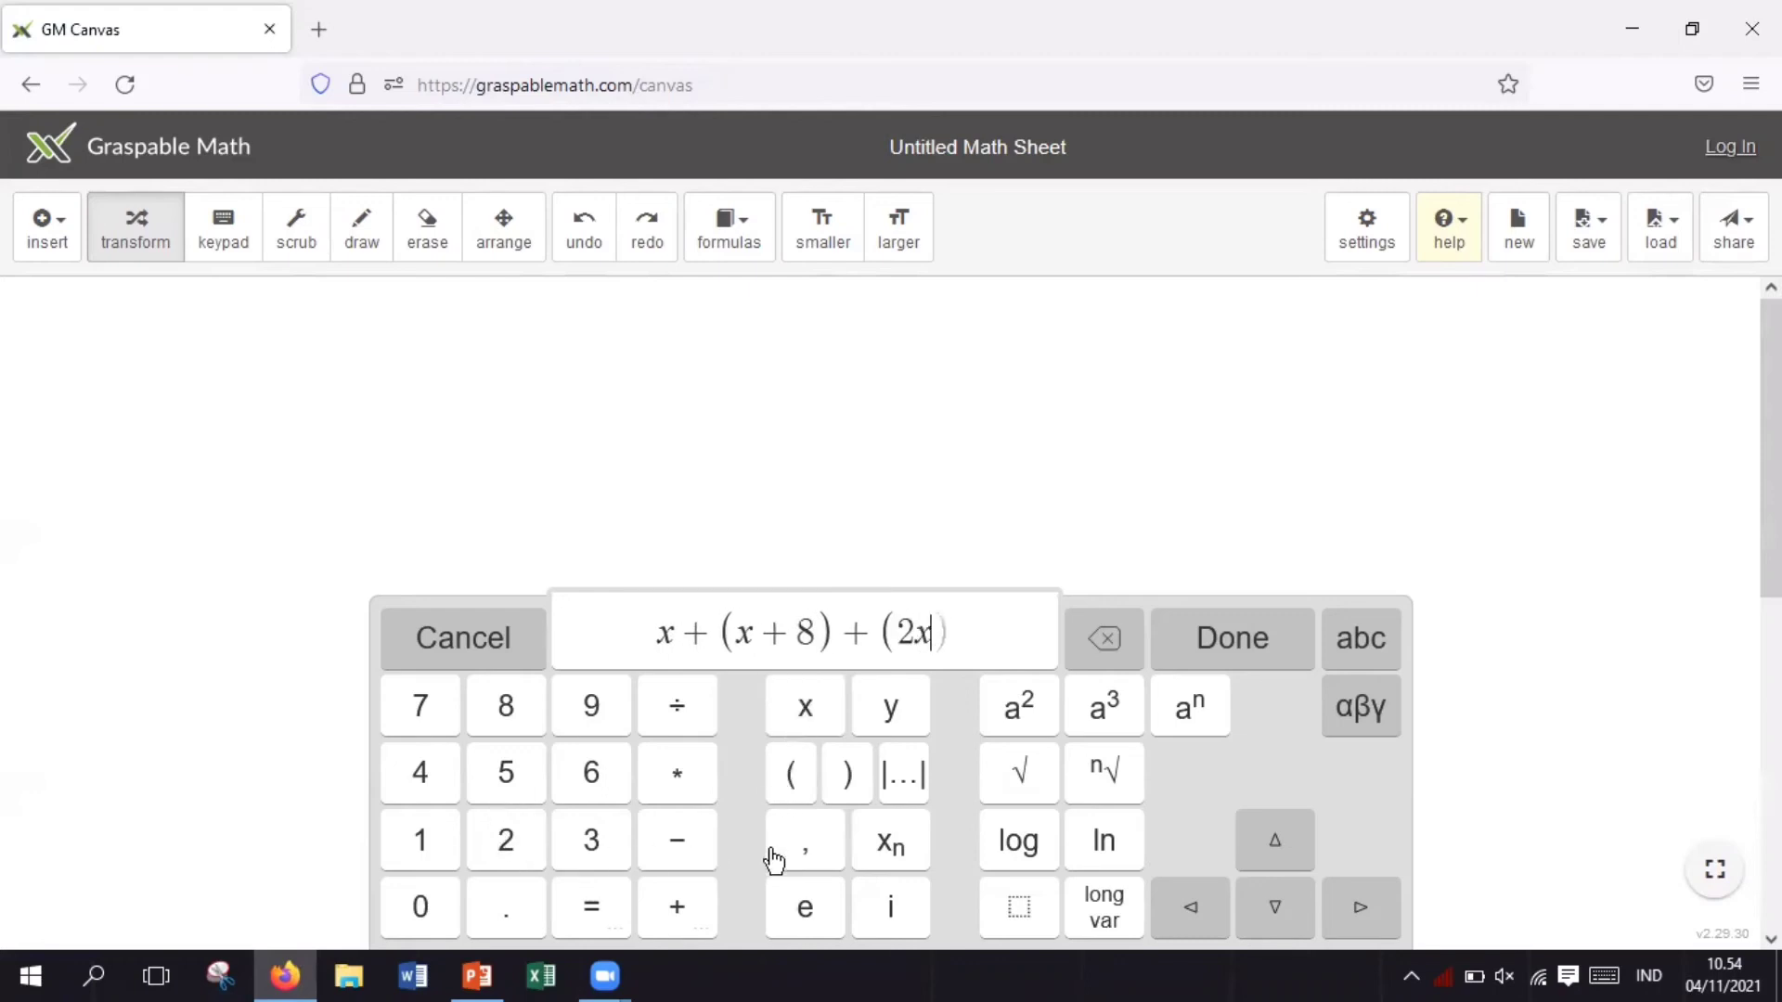
{"action": "left_click", "coordinate": [685, 905]}
{"action": "left_click", "coordinate": [436, 841]}
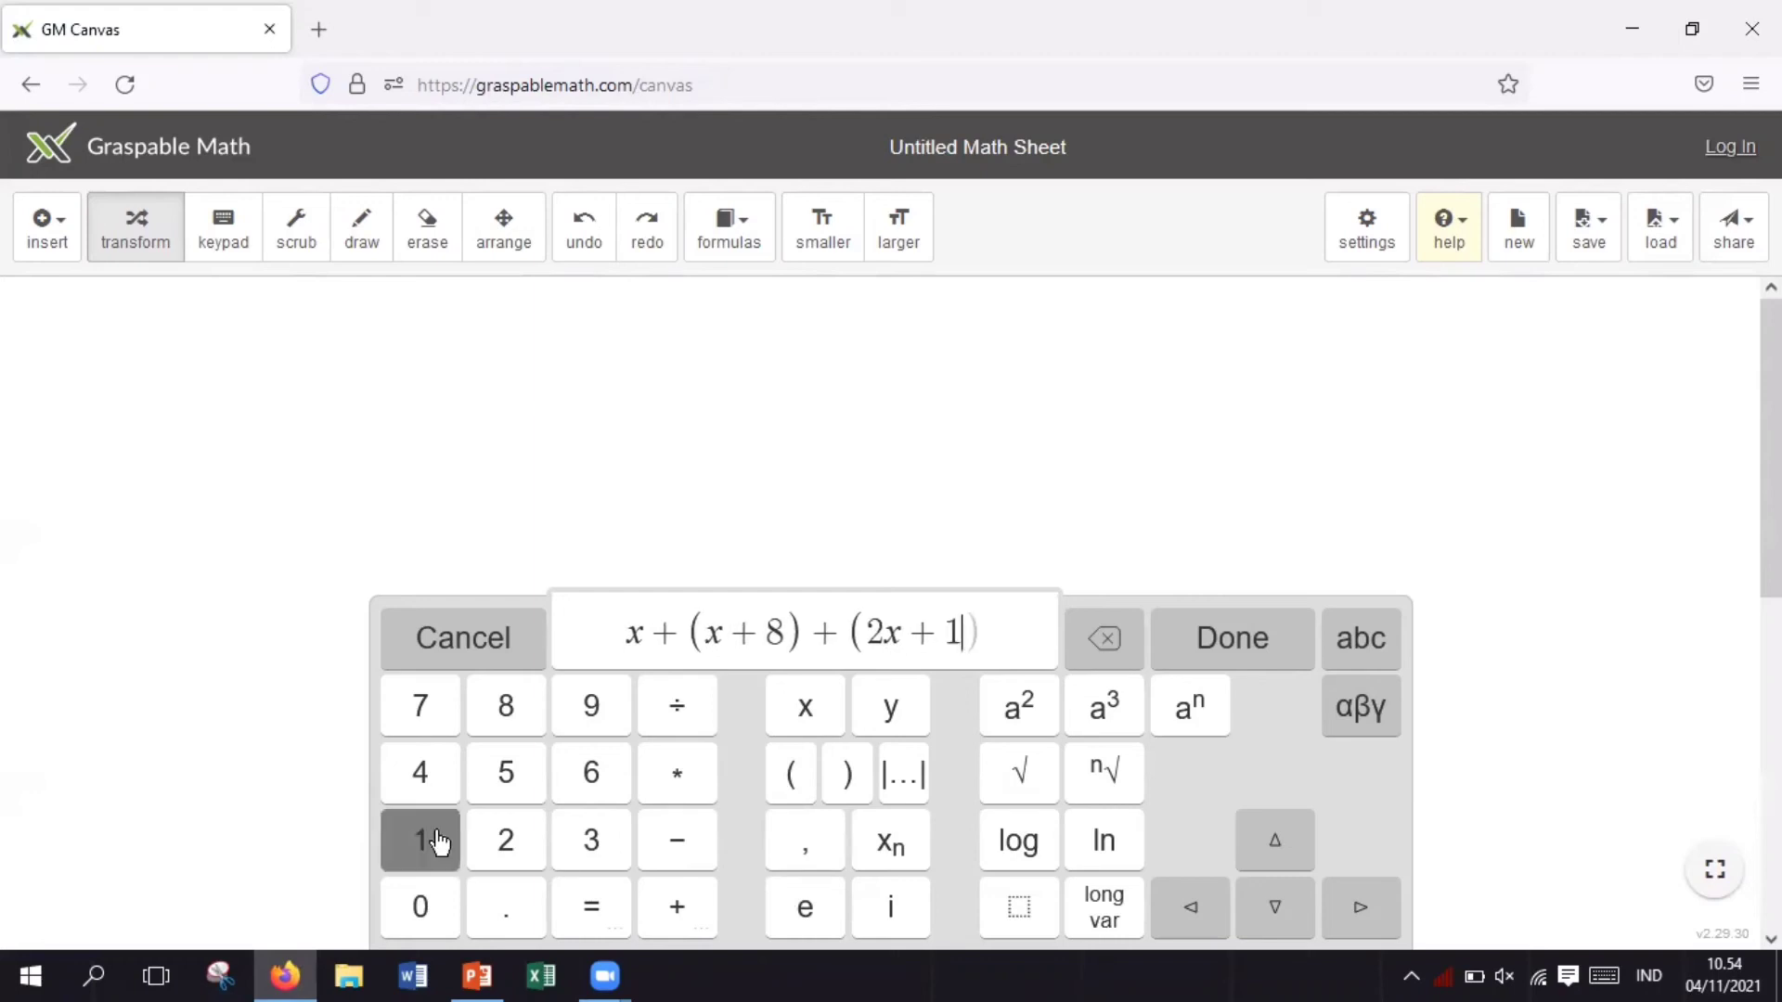
{"action": "left_click", "coordinate": [594, 784]}
{"action": "left_click", "coordinate": [1002, 636]}
Step: Complete the equation with = 200 and place it on the canvas
{"action": "left_click", "coordinate": [600, 900]}
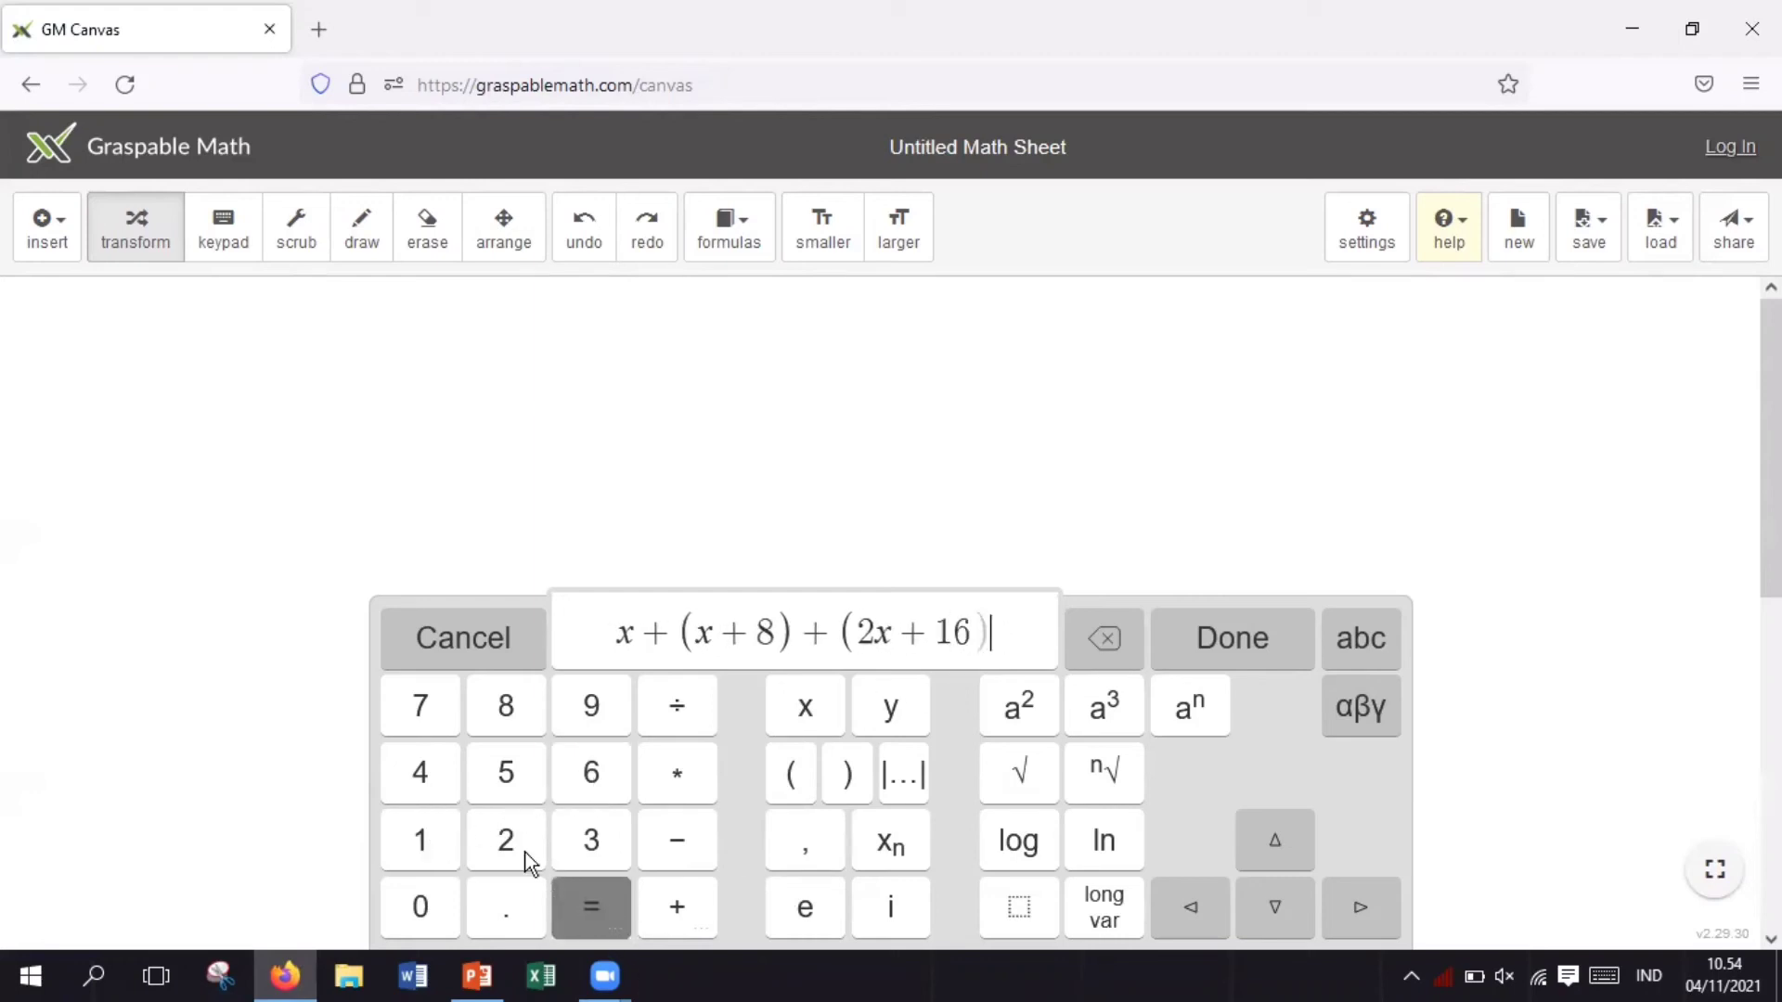
{"action": "type", "text": "2"}
{"action": "left_click", "coordinate": [446, 891]}
{"action": "left_click", "coordinate": [445, 891]}
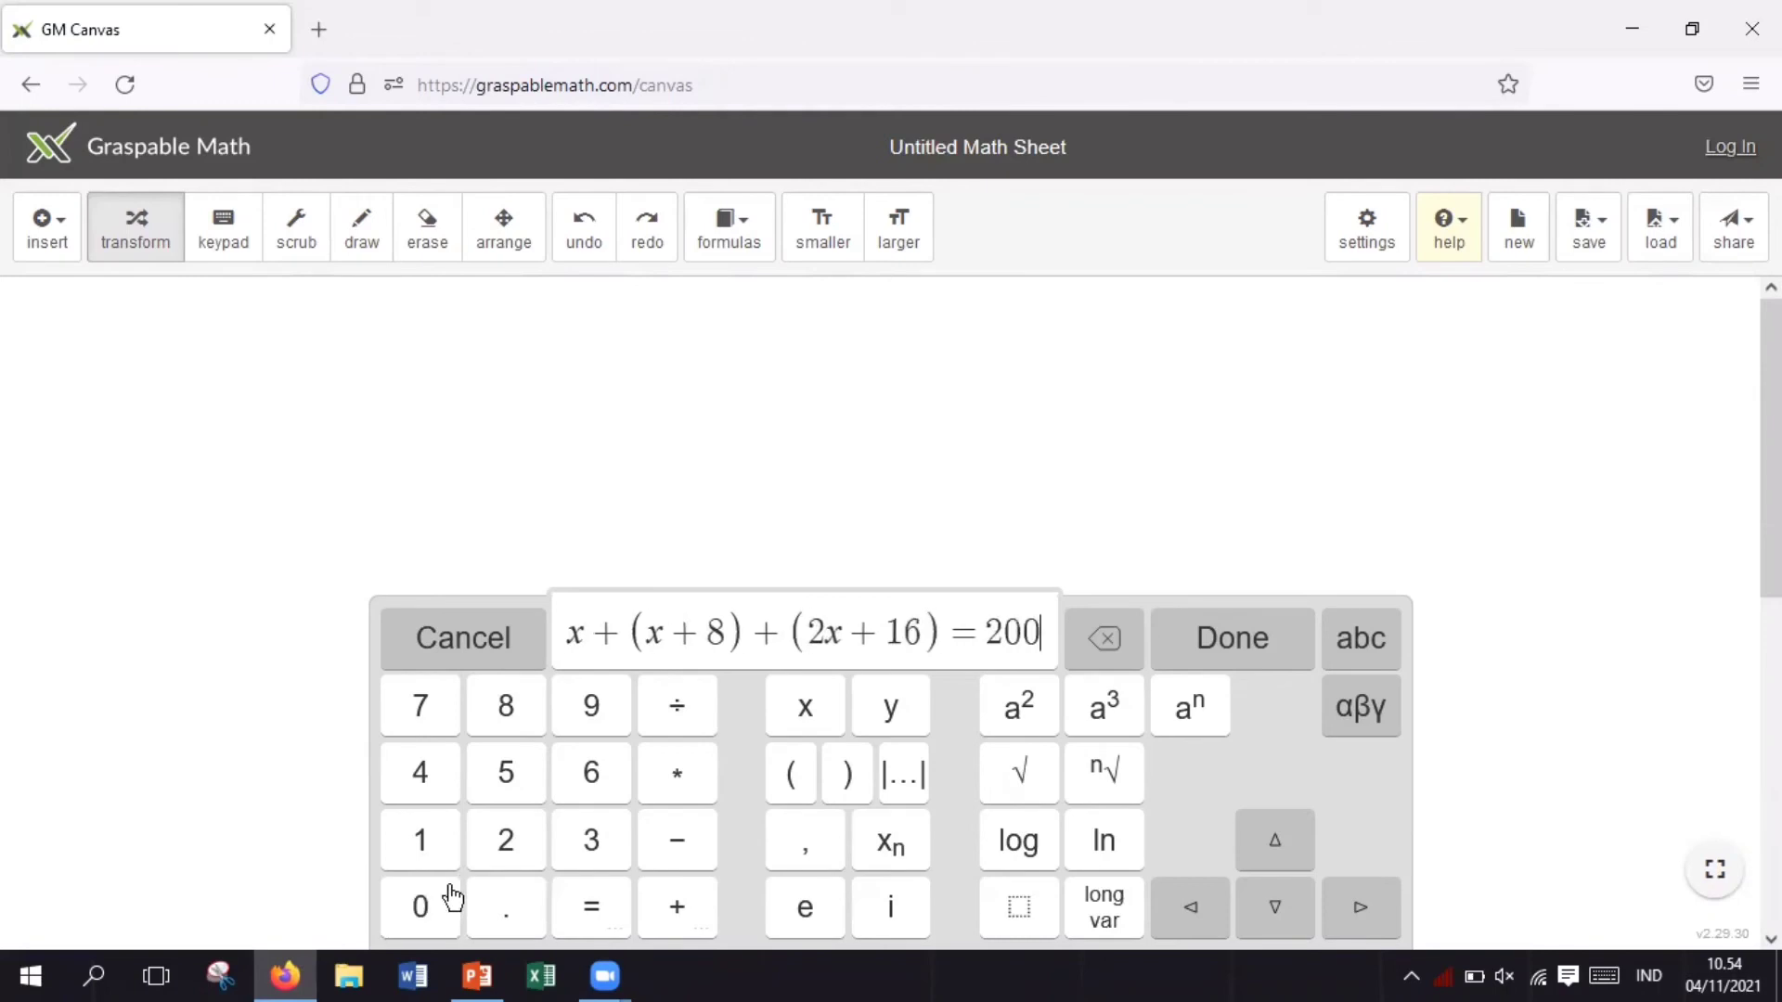
{"action": "left_click", "coordinate": [1234, 661]}
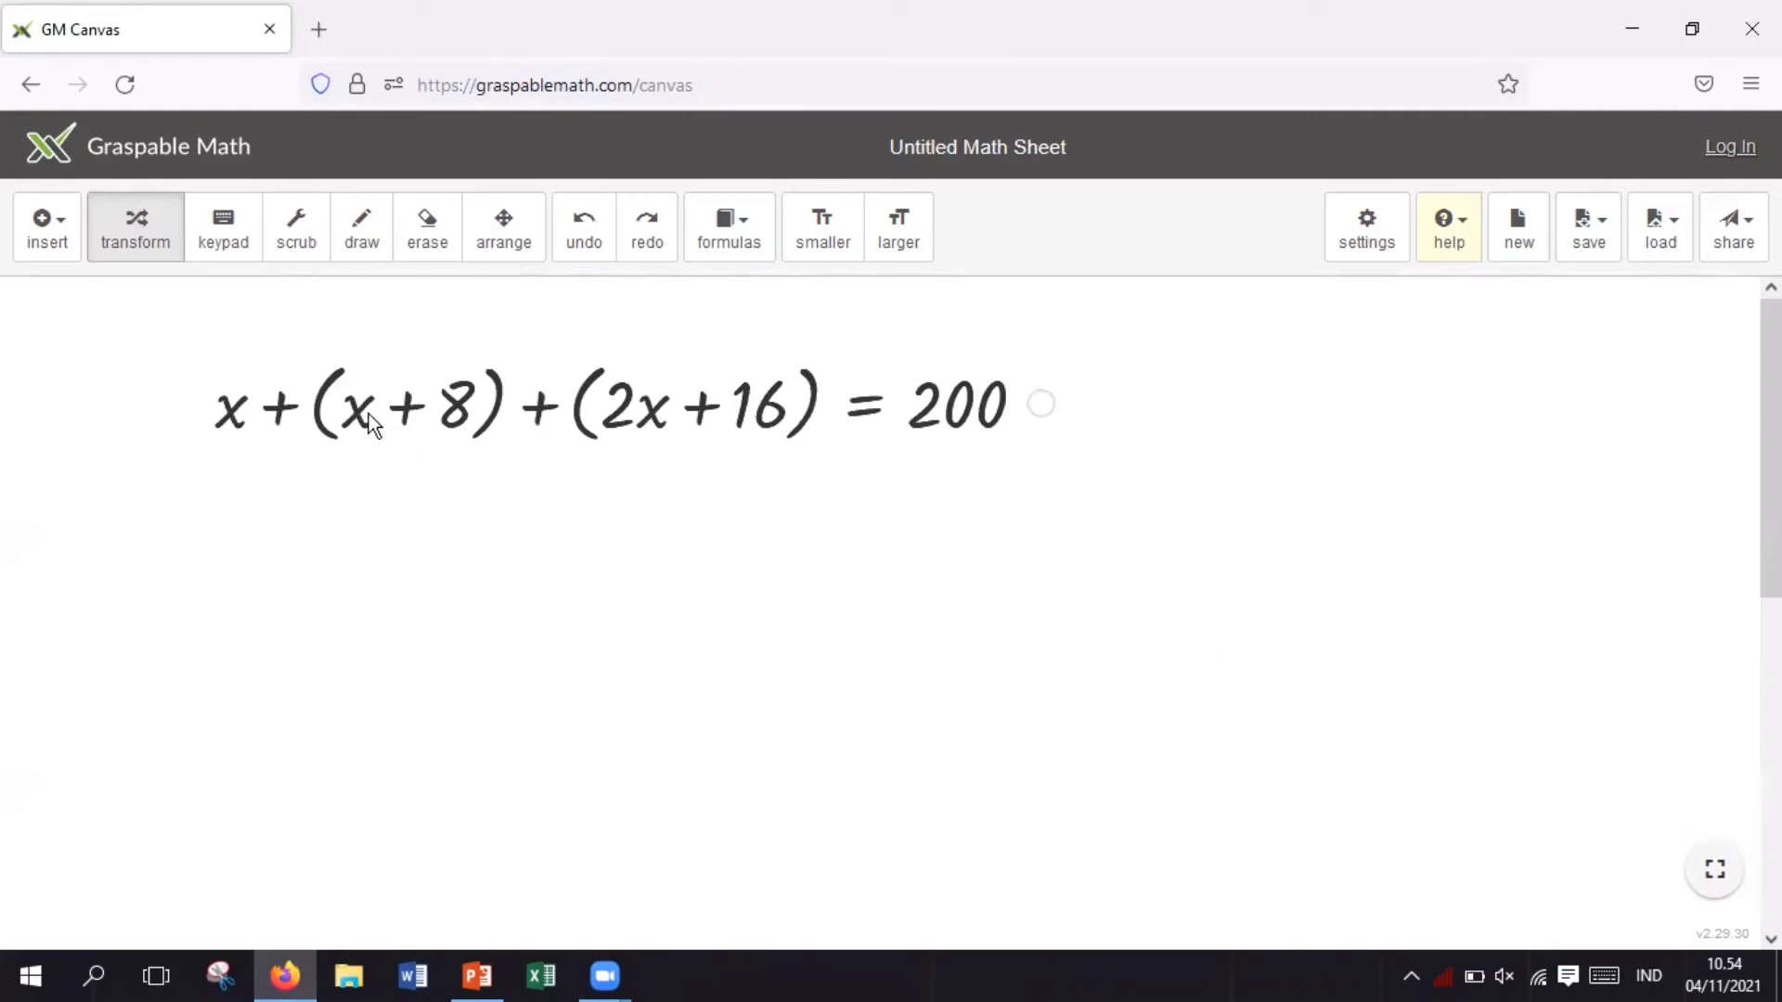
Step: Simplify the equation to 4x + 24 = 200 by removing the parentheses, grouping the constants and combining like terms
{"action": "left_click", "coordinate": [327, 418]}
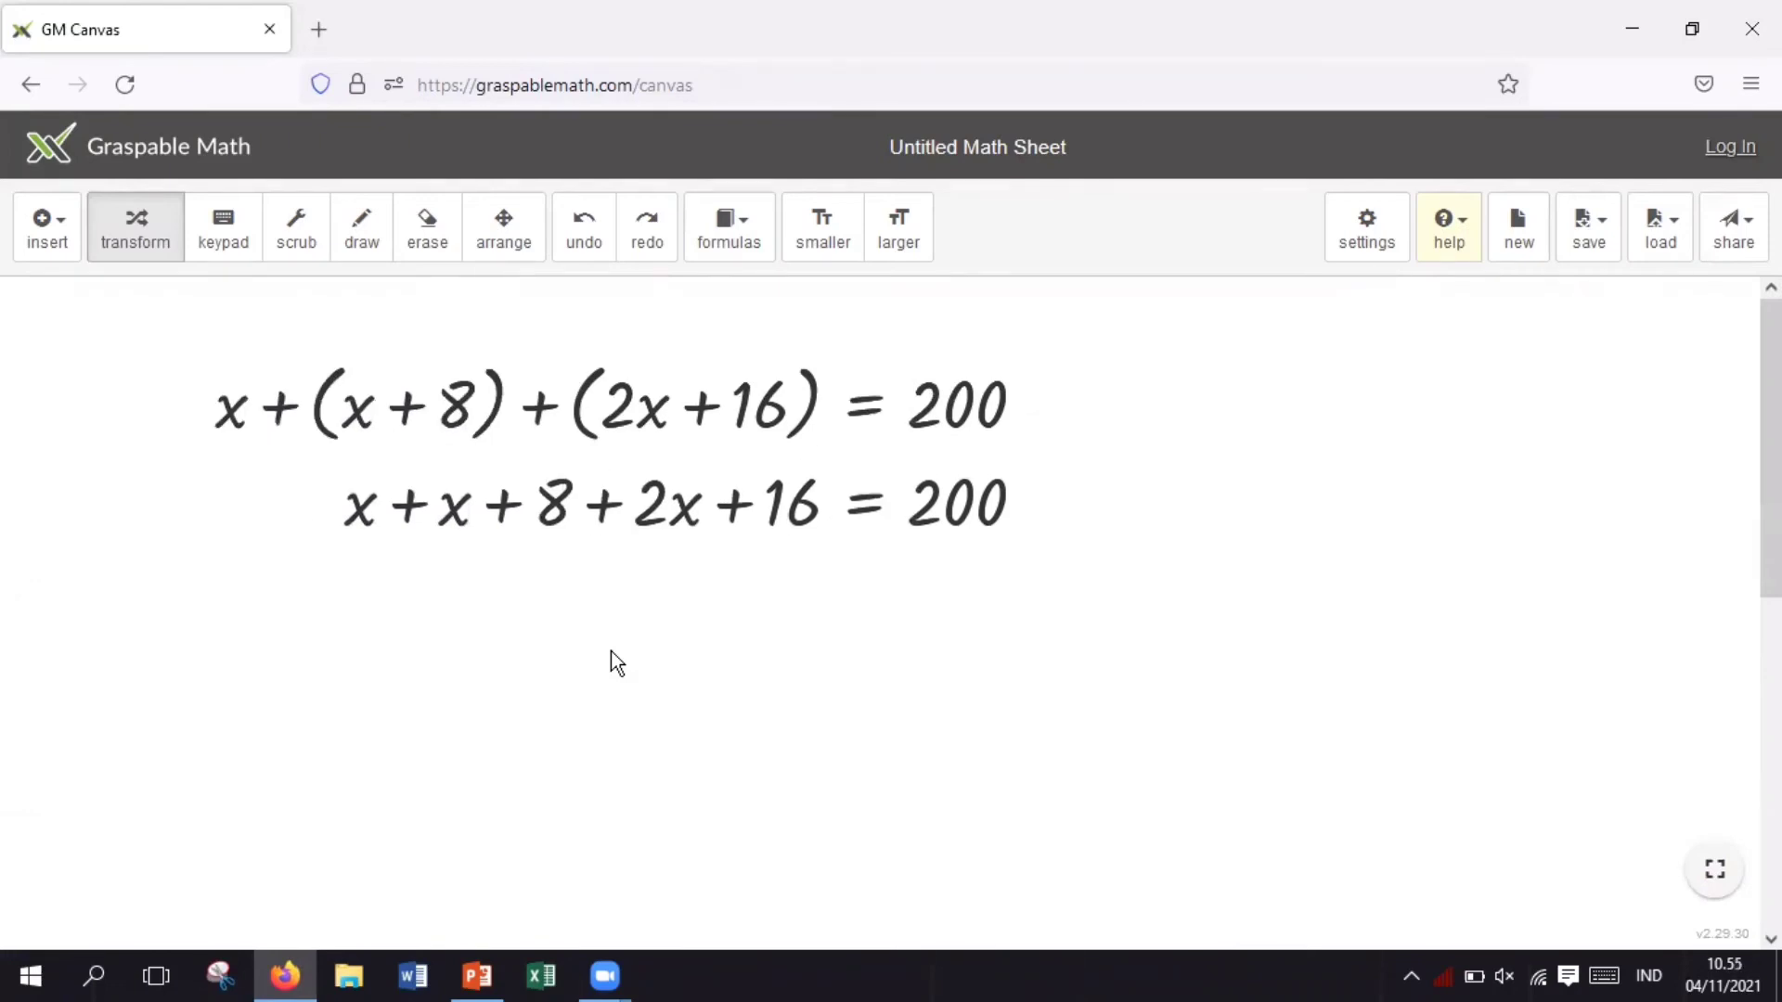
{"action": "left_click", "coordinate": [407, 508]}
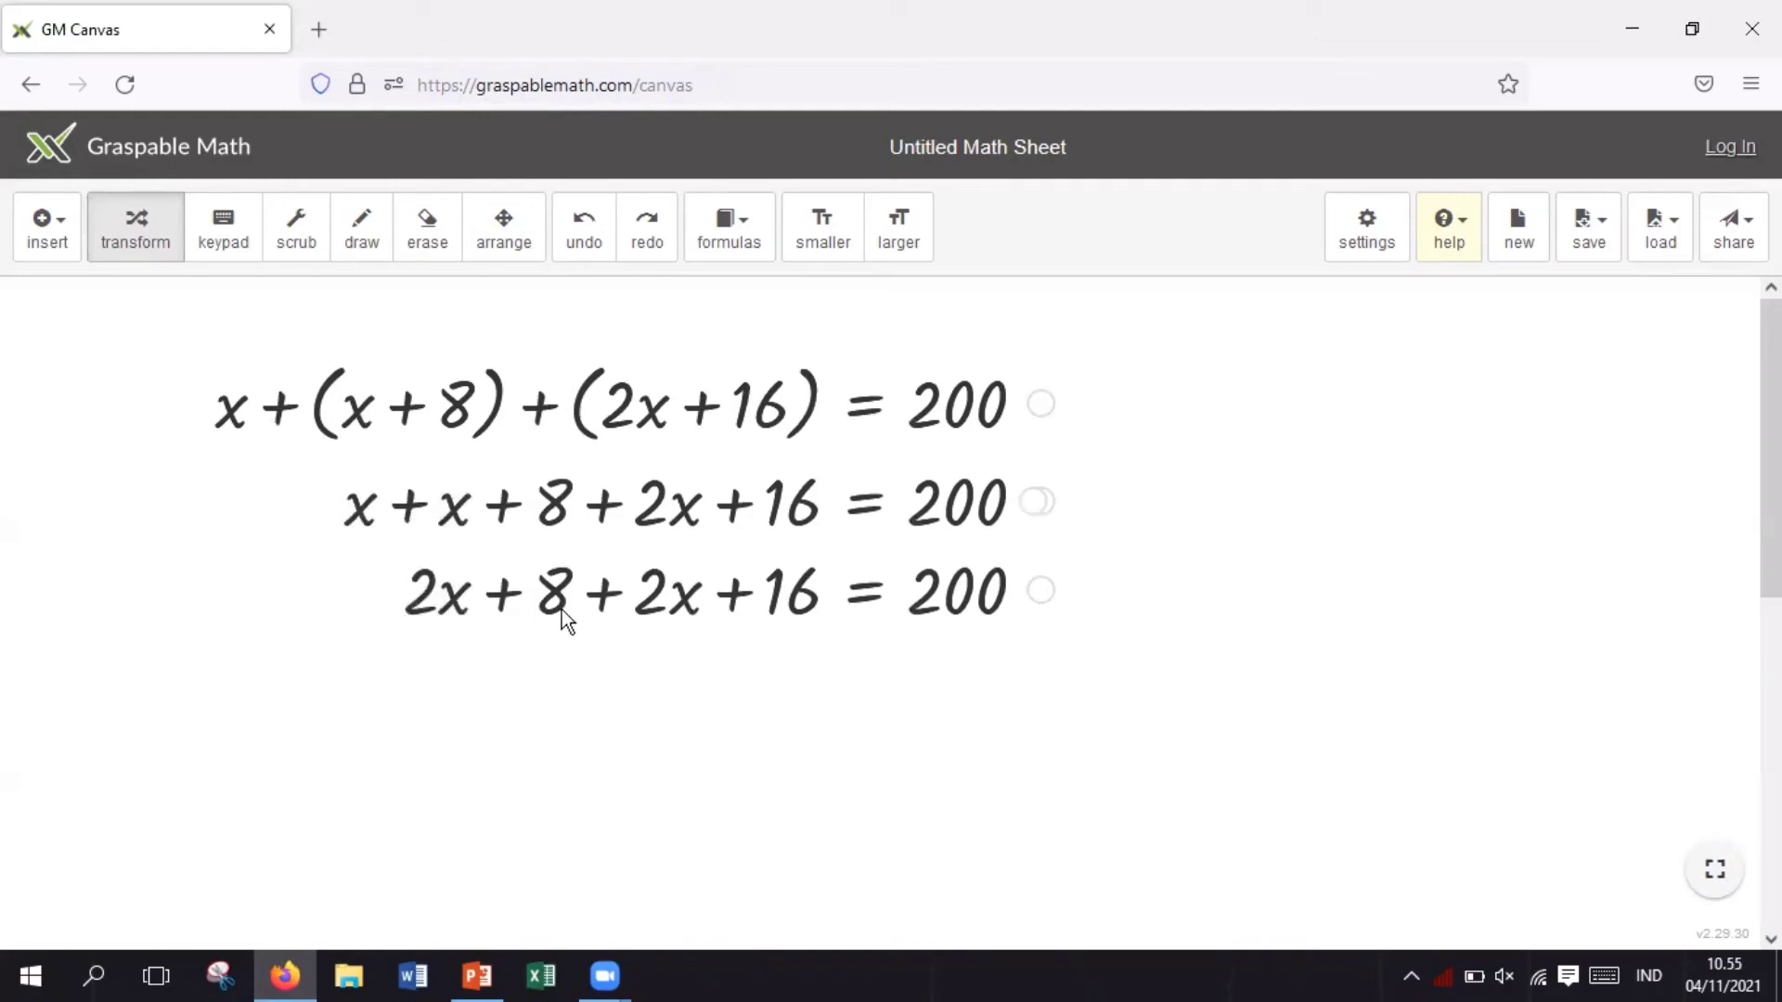
{"action": "left_click_drag", "start_coordinate": [585, 604], "coordinate": [835, 606]}
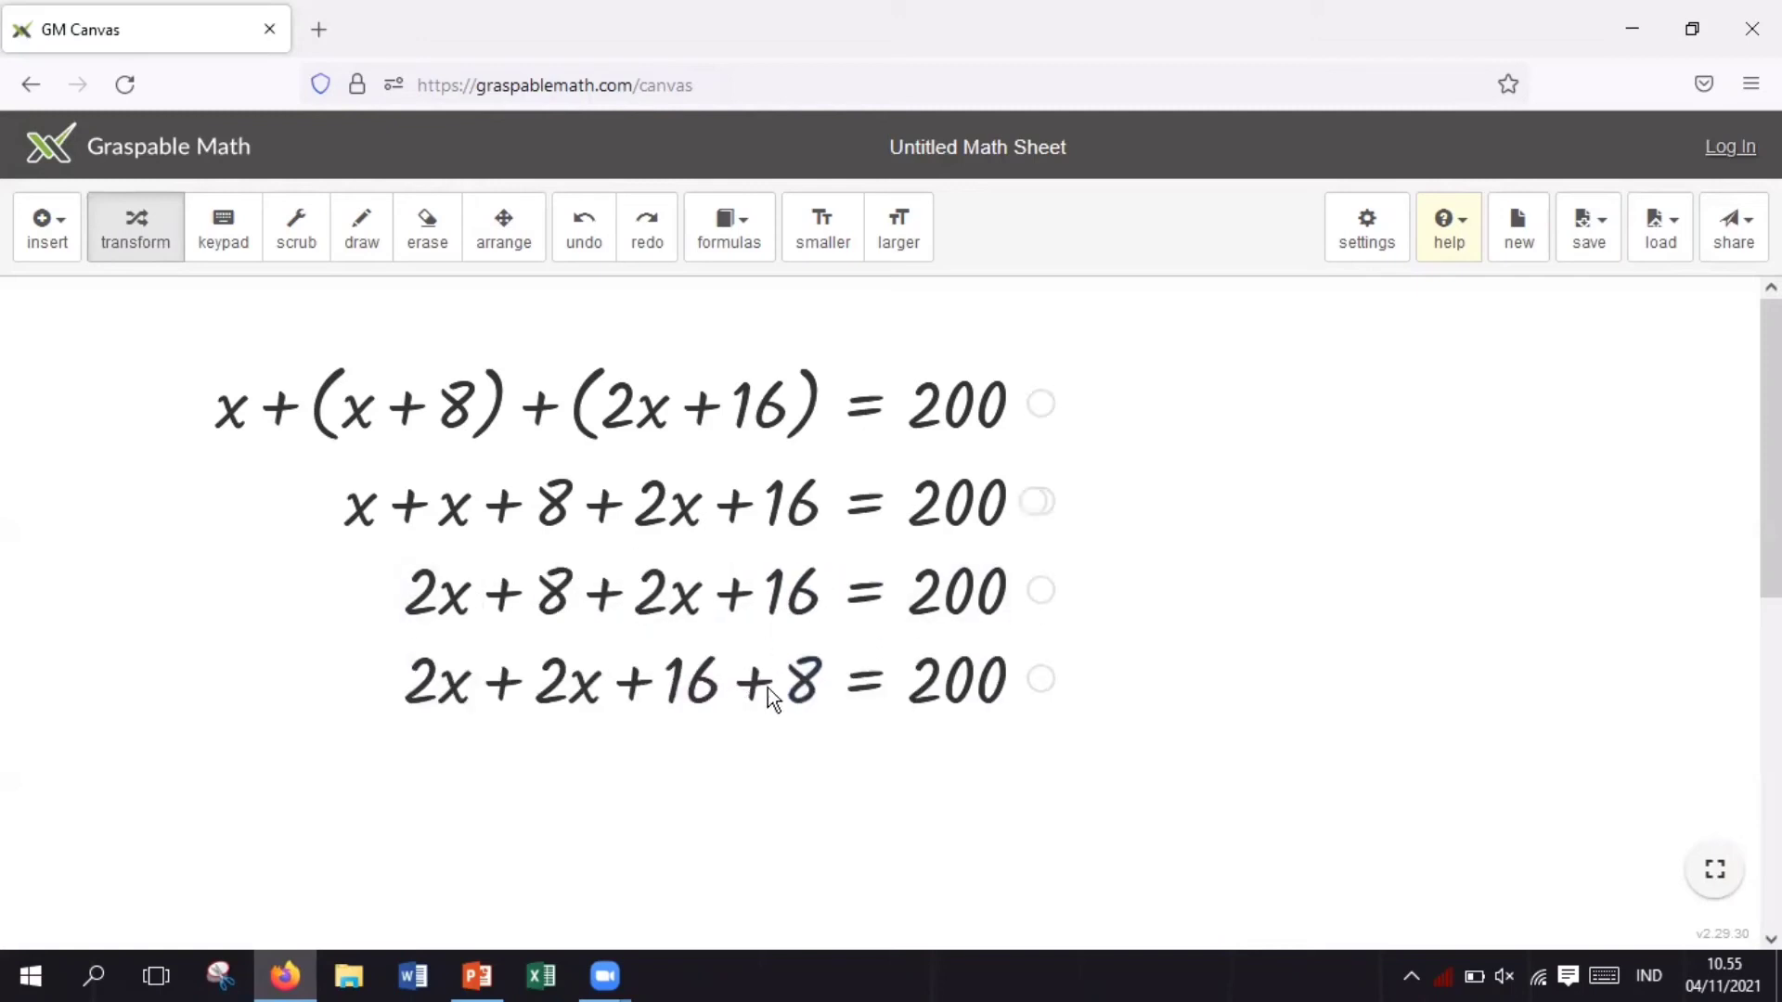
{"action": "left_click", "coordinate": [501, 693]}
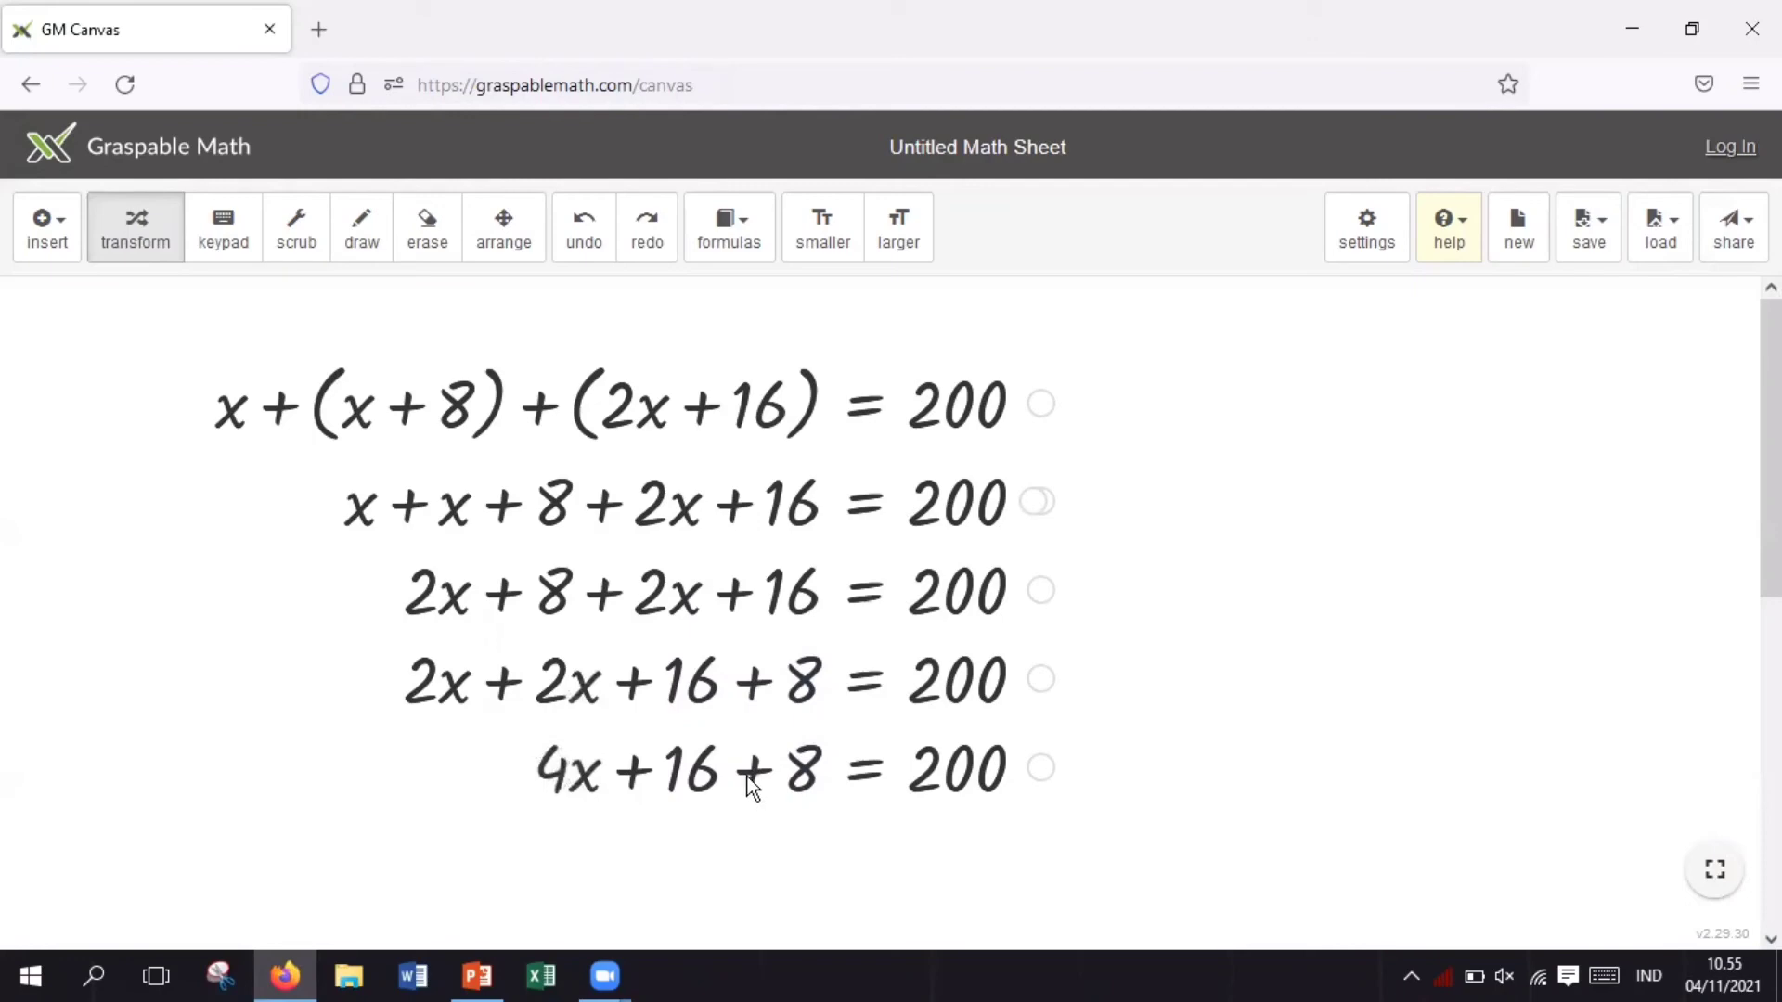
{"action": "left_click", "coordinate": [748, 777]}
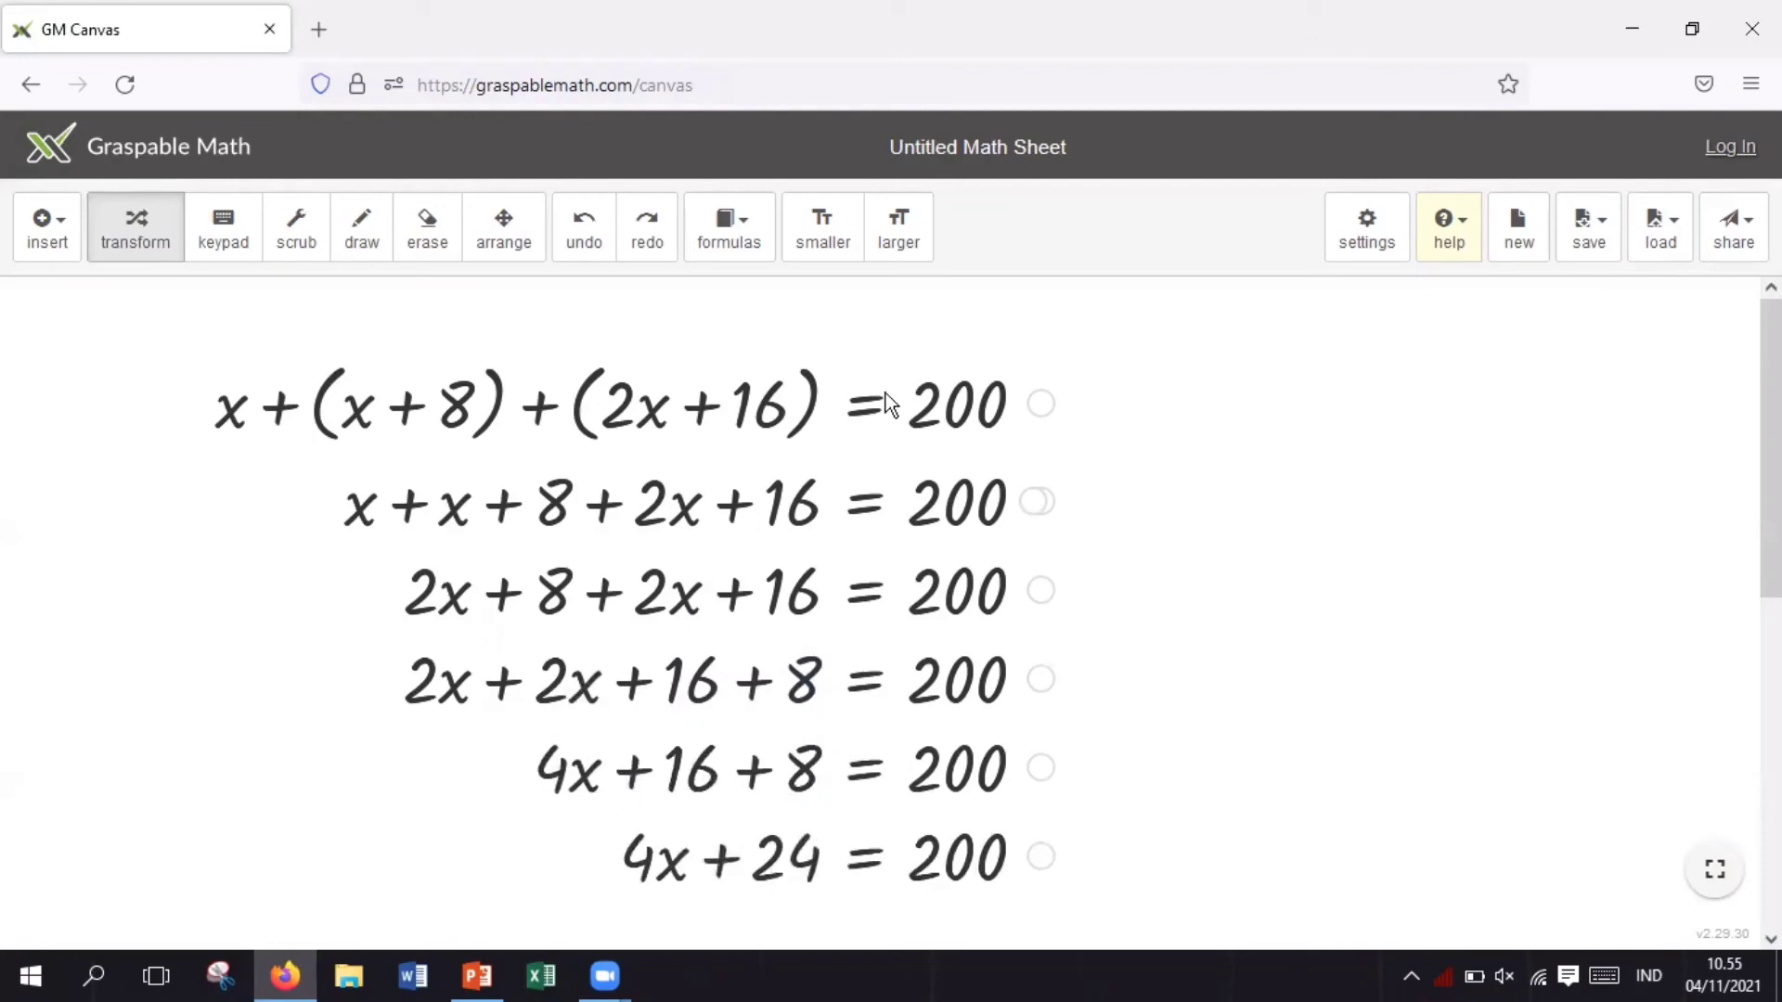
Step: Move 24 to the other side of 4x + 24 = 200 and evaluate 200 − 24, shrinking the text two sizes
{"action": "left_click", "coordinate": [835, 242]}
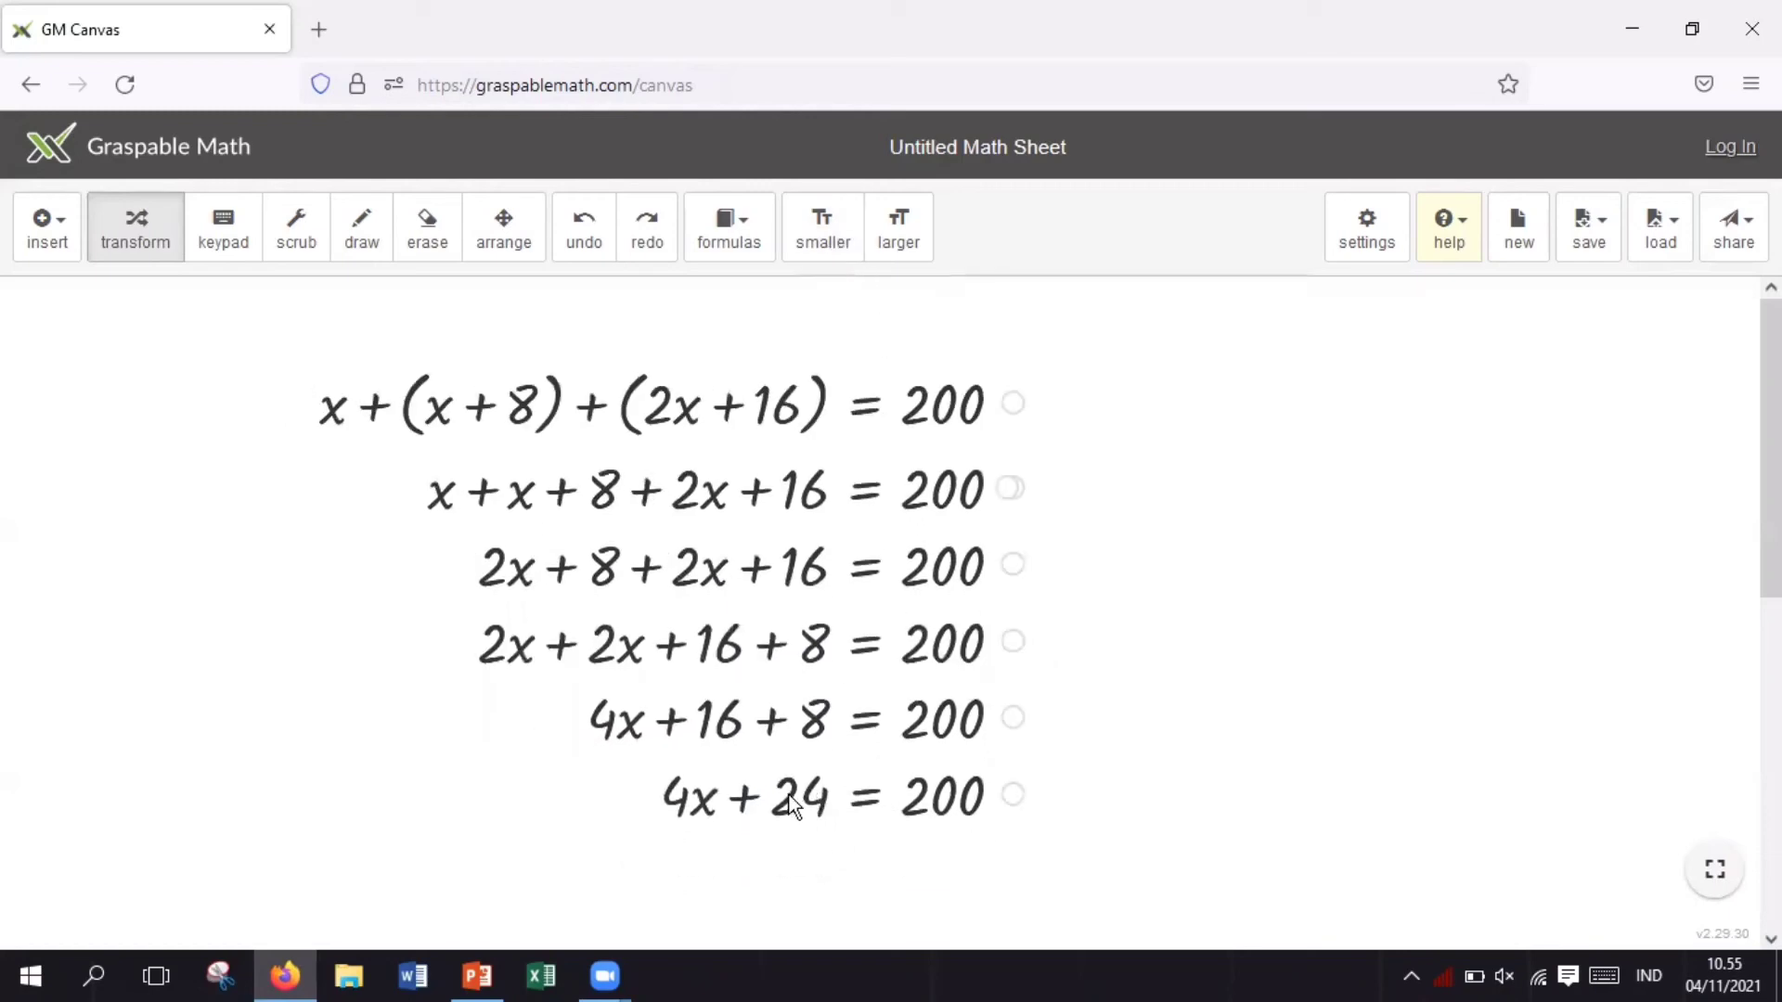
{"action": "left_click_drag", "start_coordinate": [790, 807], "coordinate": [1123, 803]}
{"action": "left_click_drag", "start_coordinate": [809, 794], "coordinate": [1020, 796]}
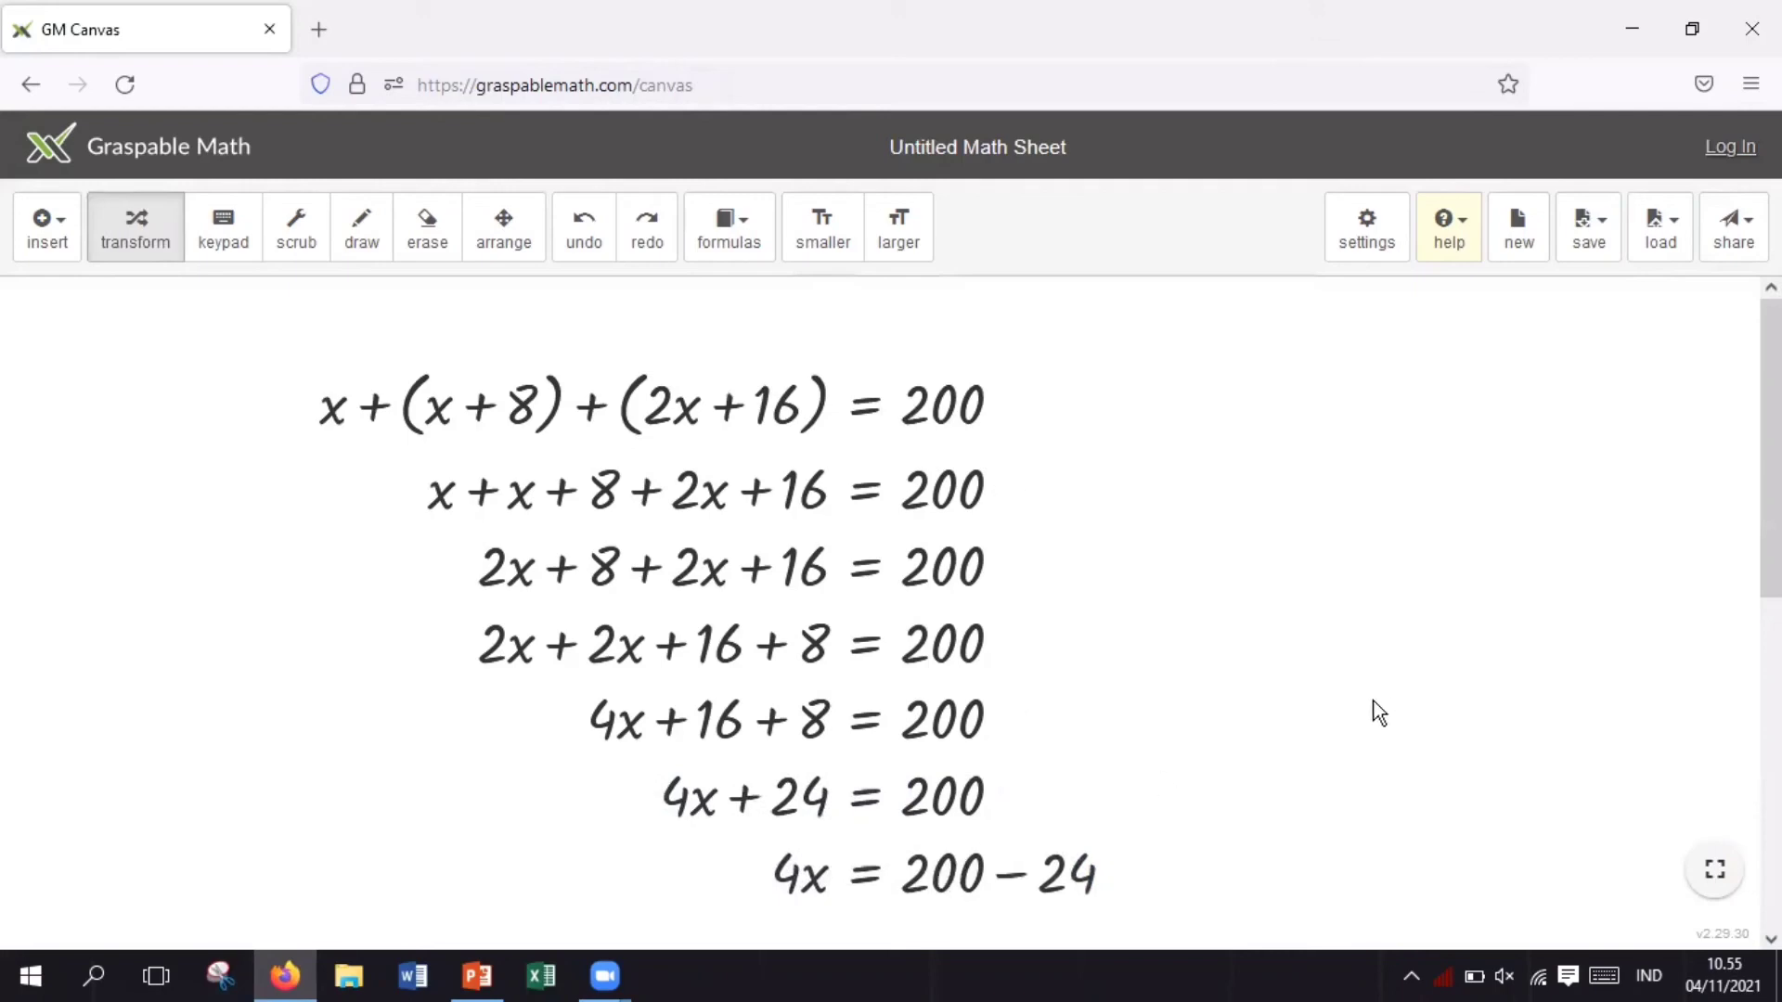
{"action": "left_click", "coordinate": [835, 248]}
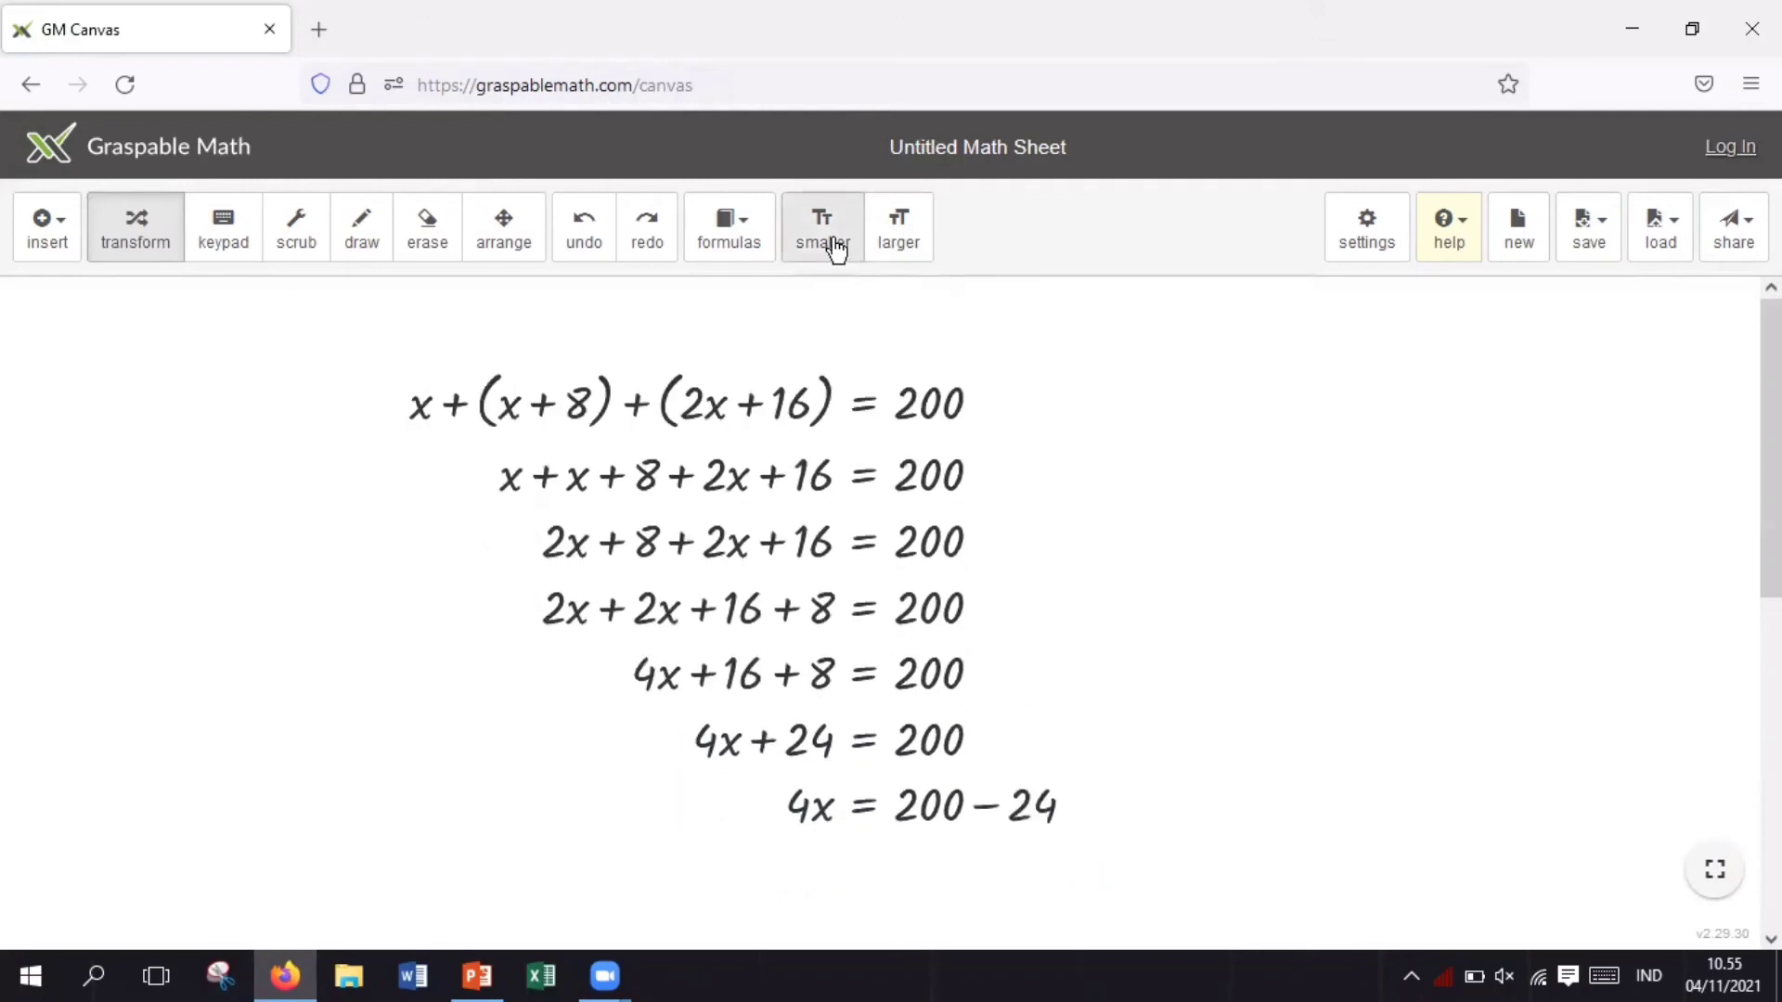
{"action": "left_click", "coordinate": [980, 803]}
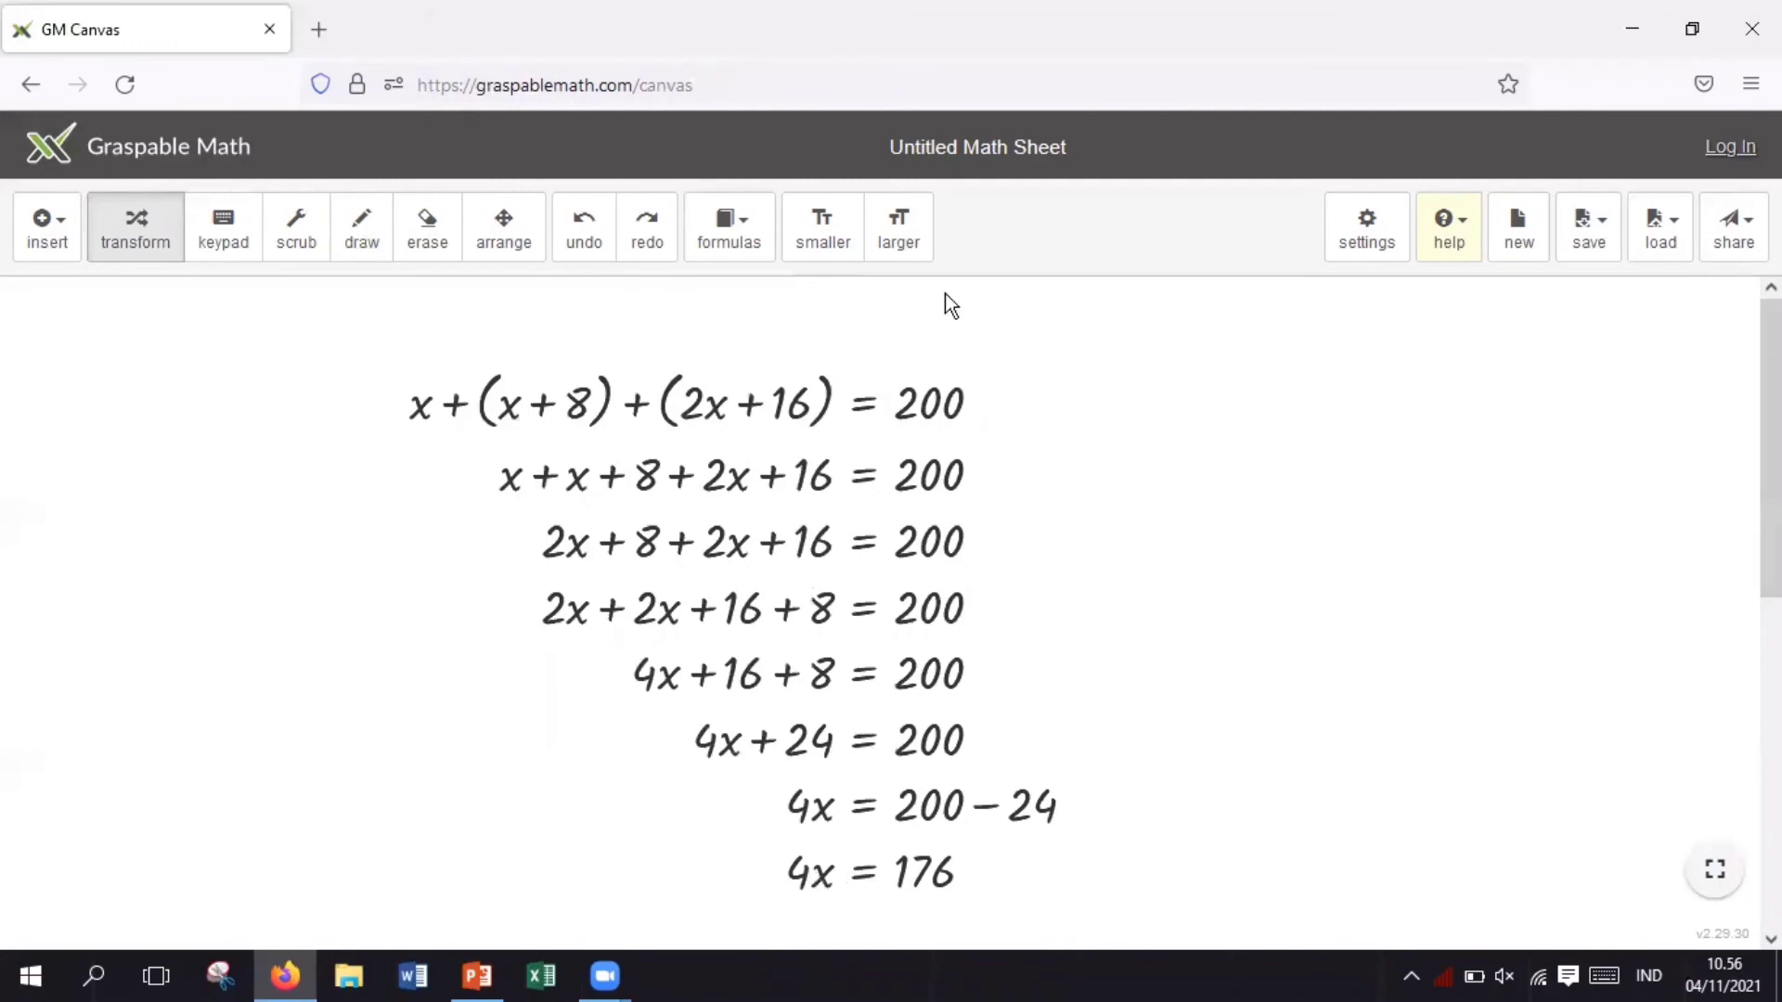
Step: Divide both sides of 4x = 176 by 4 and evaluate the quotient, with the text one size smaller
{"action": "left_click", "coordinate": [852, 243]}
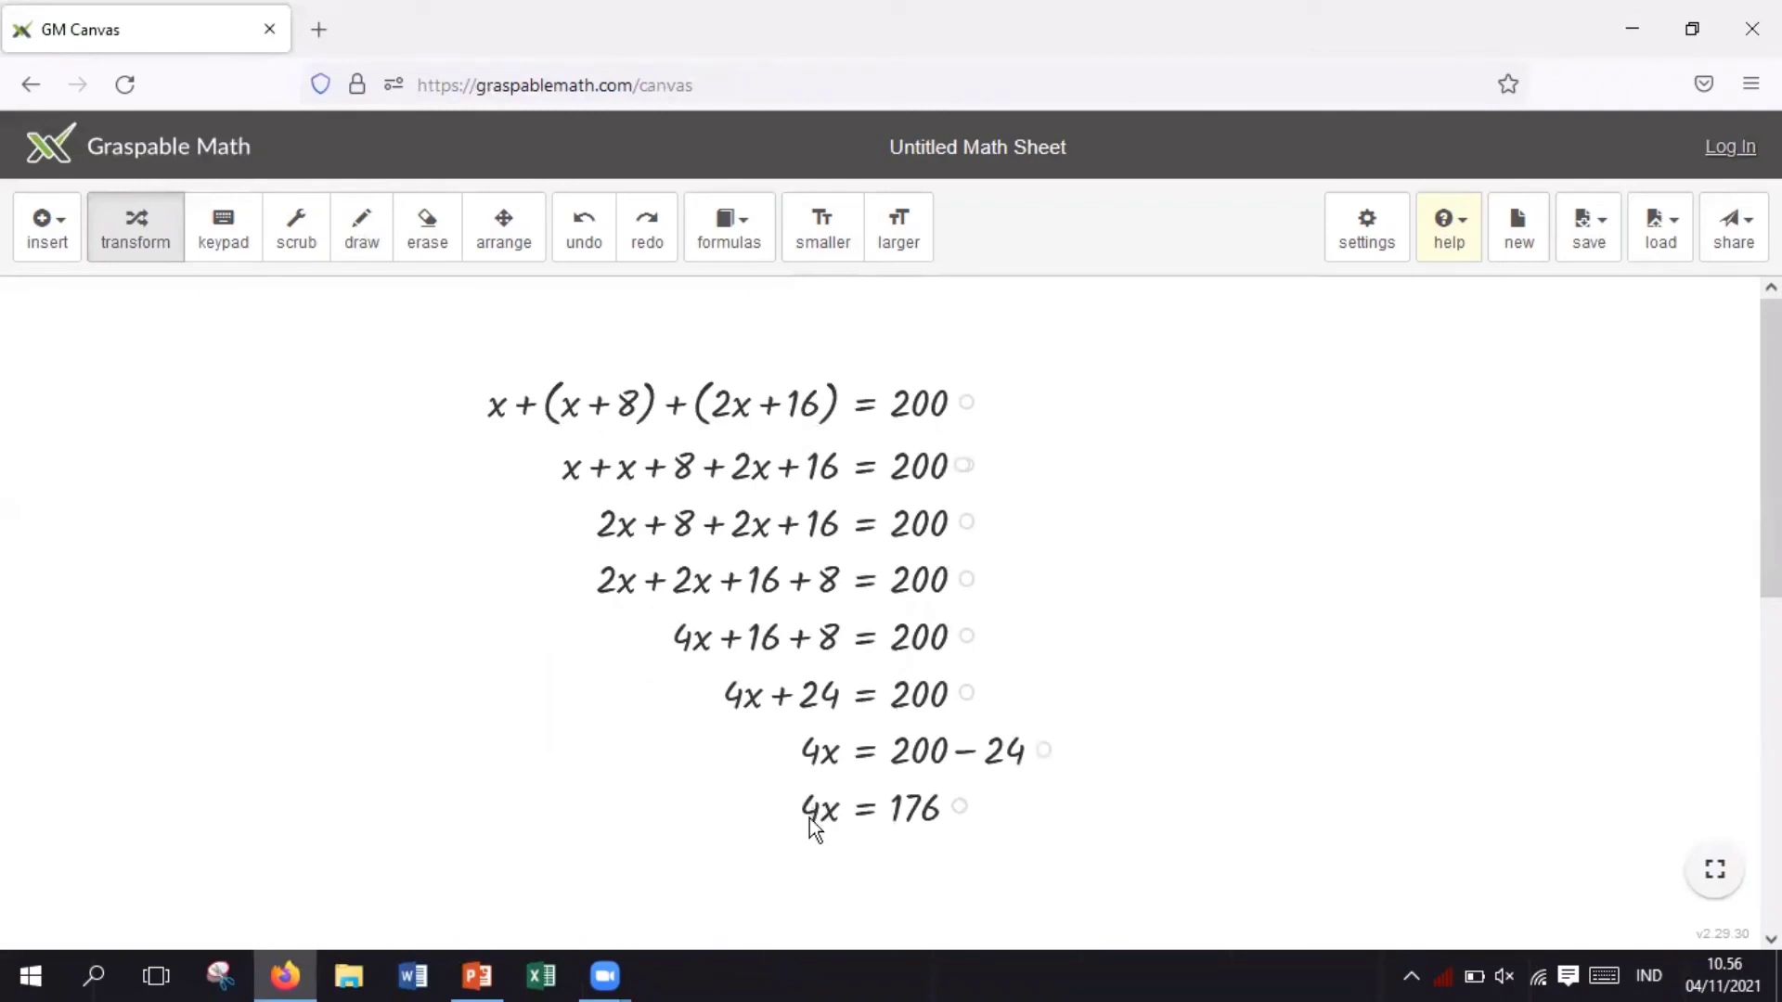
{"action": "left_click_drag", "start_coordinate": [810, 816], "coordinate": [916, 849]}
{"action": "left_click", "coordinate": [911, 870]}
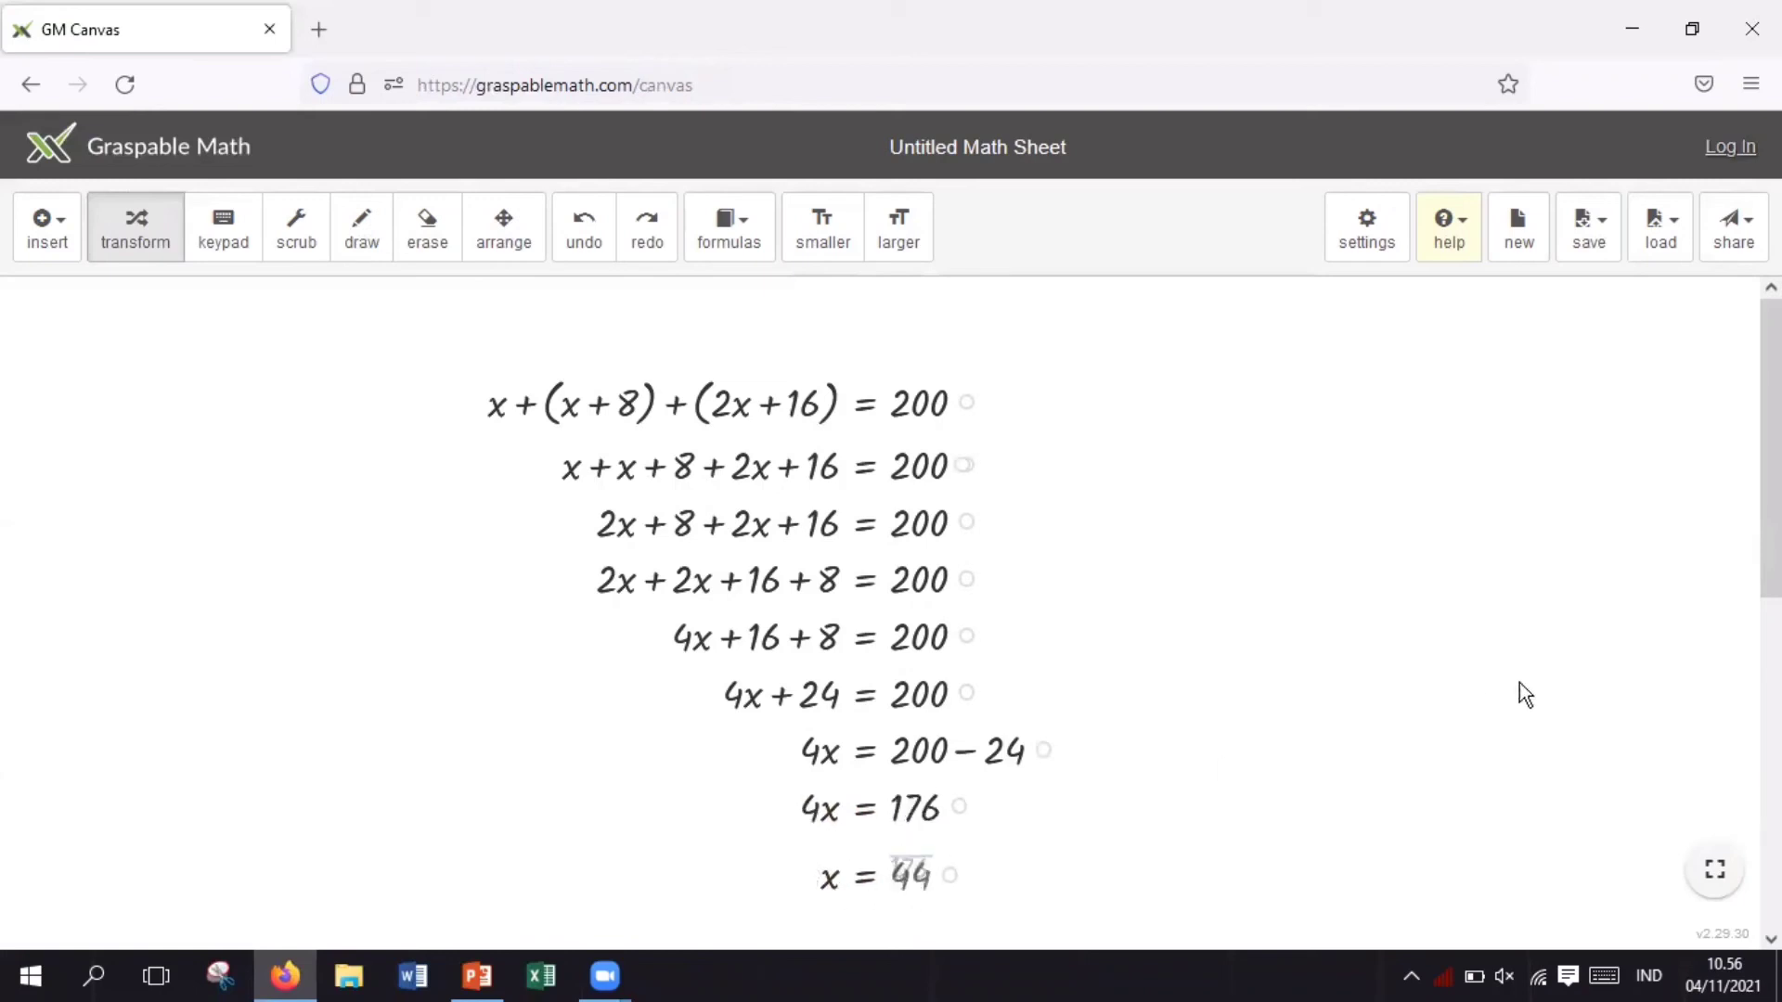
Step: Enlarge the worked solution one size and move it toward the left edge of the canvas
{"action": "left_click", "coordinate": [898, 234]}
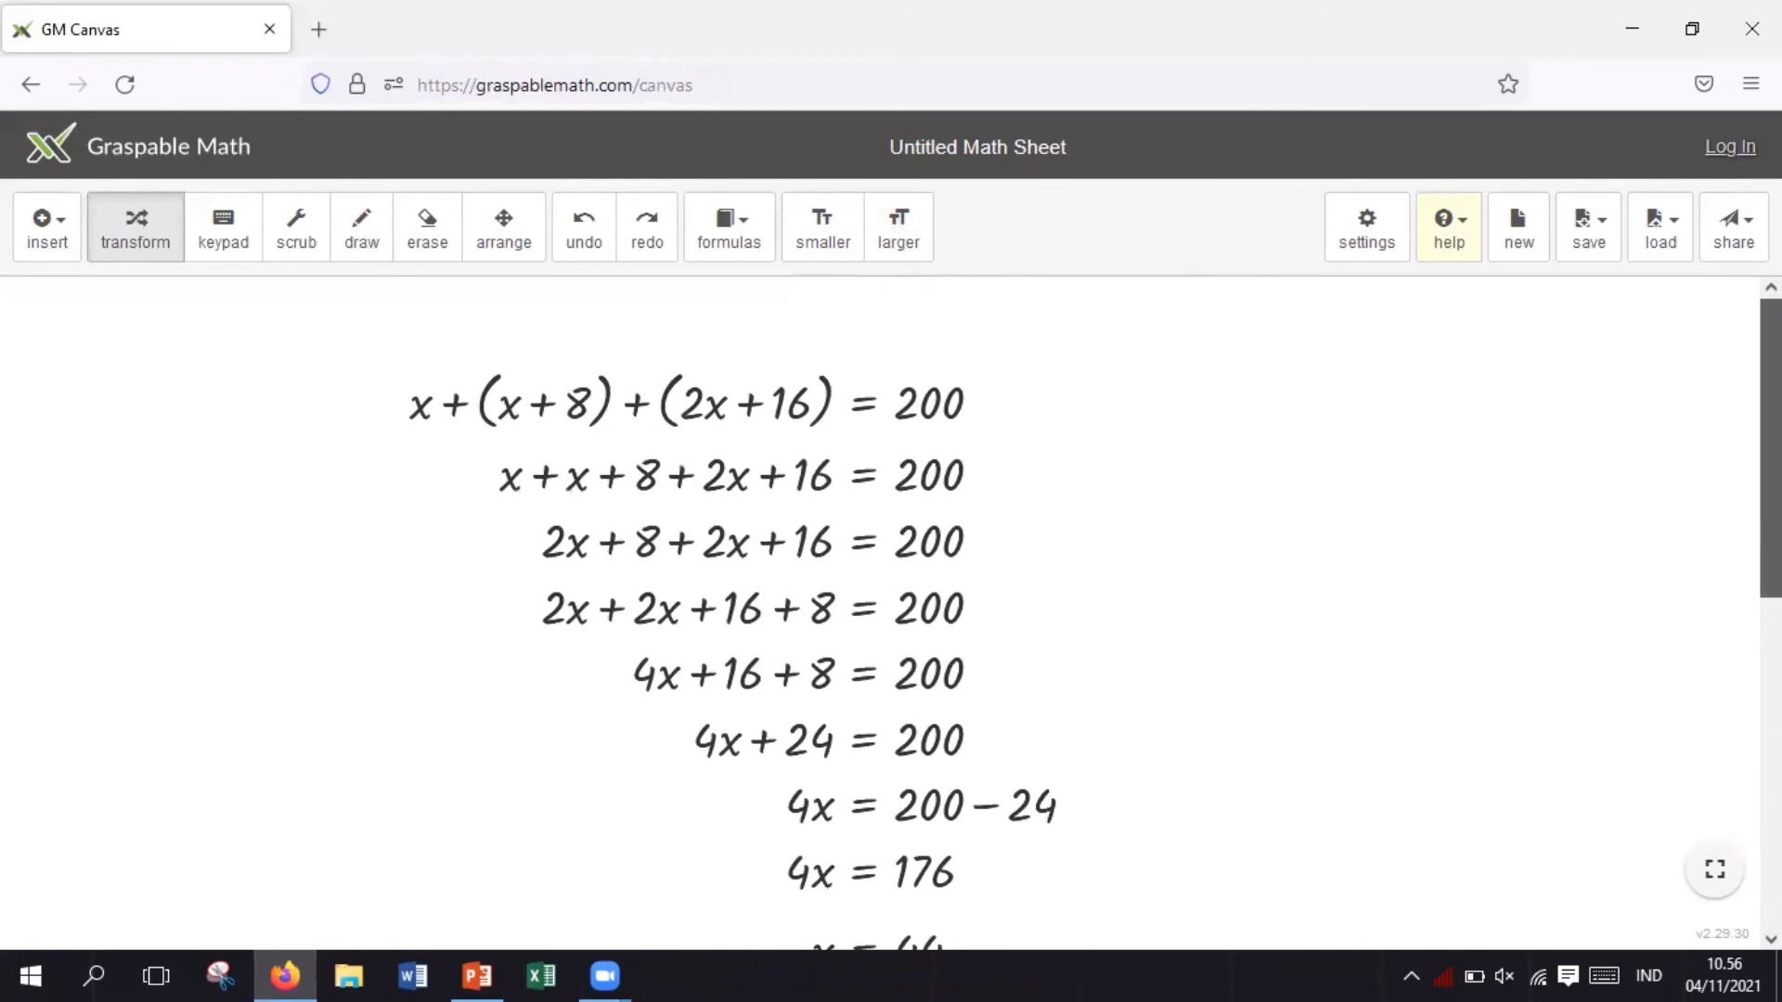
{"action": "scroll", "coordinate": [891, 604], "scroll_direction": "down", "scroll_amount": 1}
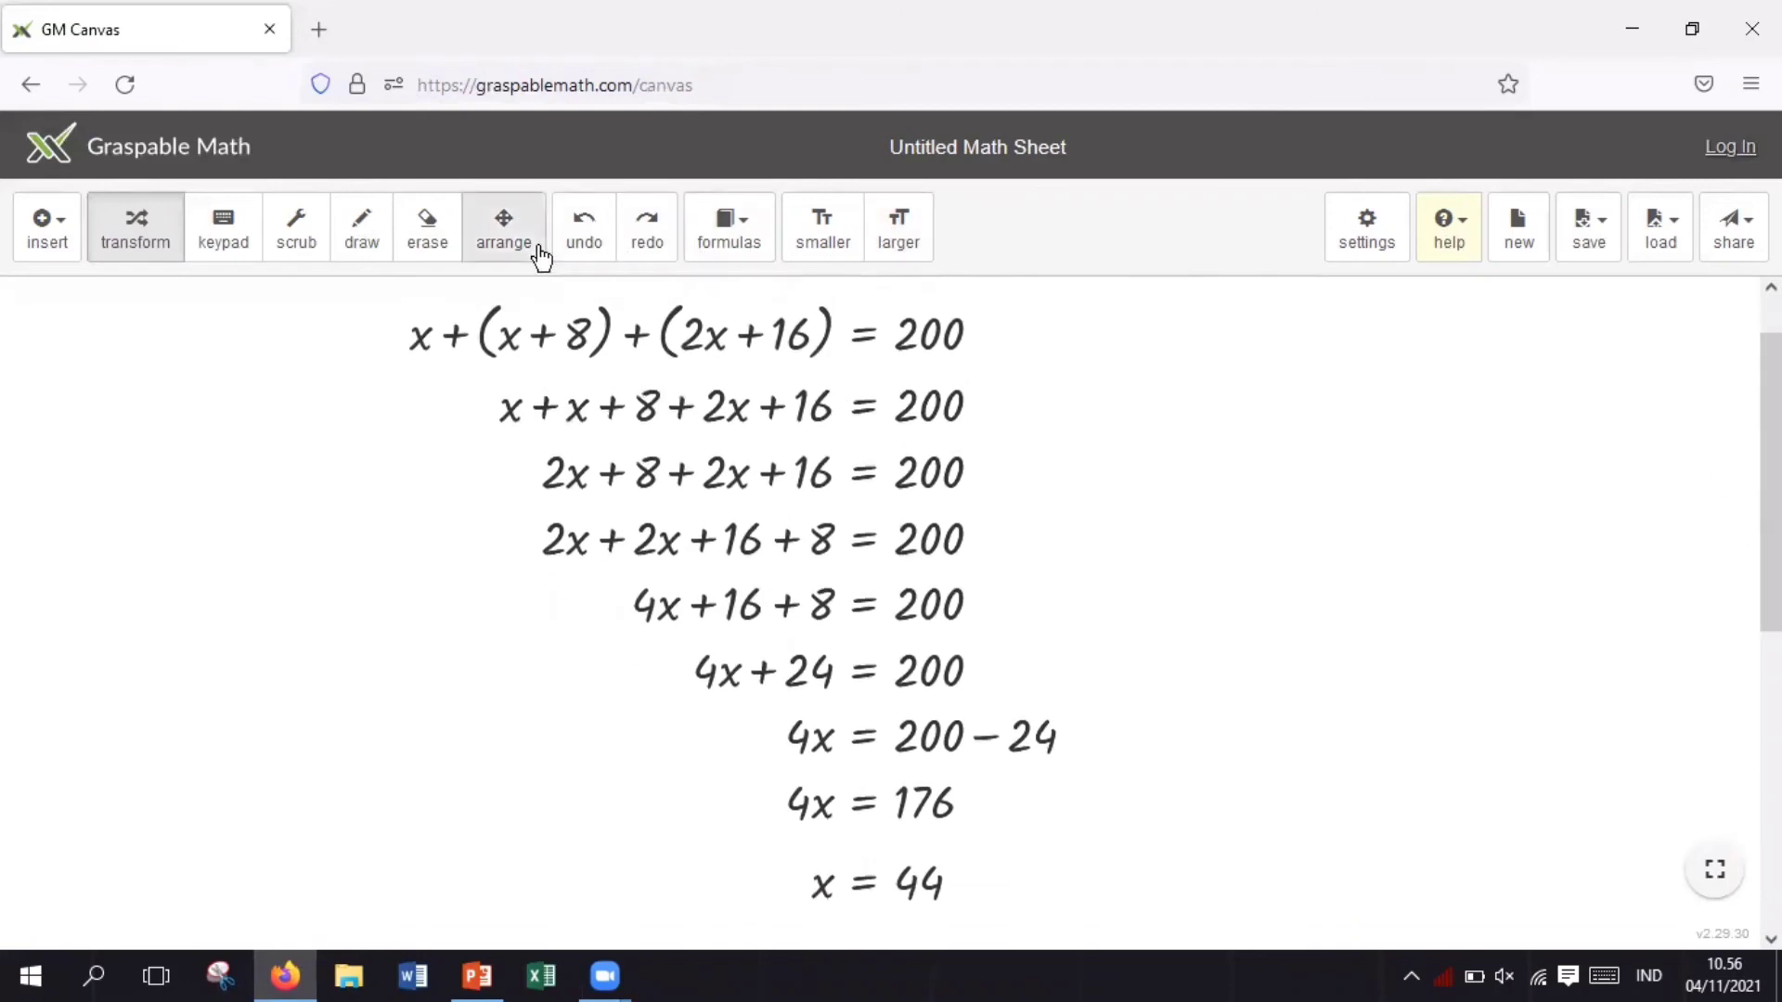
{"action": "left_click", "coordinate": [499, 255]}
{"action": "left_click_drag", "start_coordinate": [891, 445], "coordinate": [613, 452]}
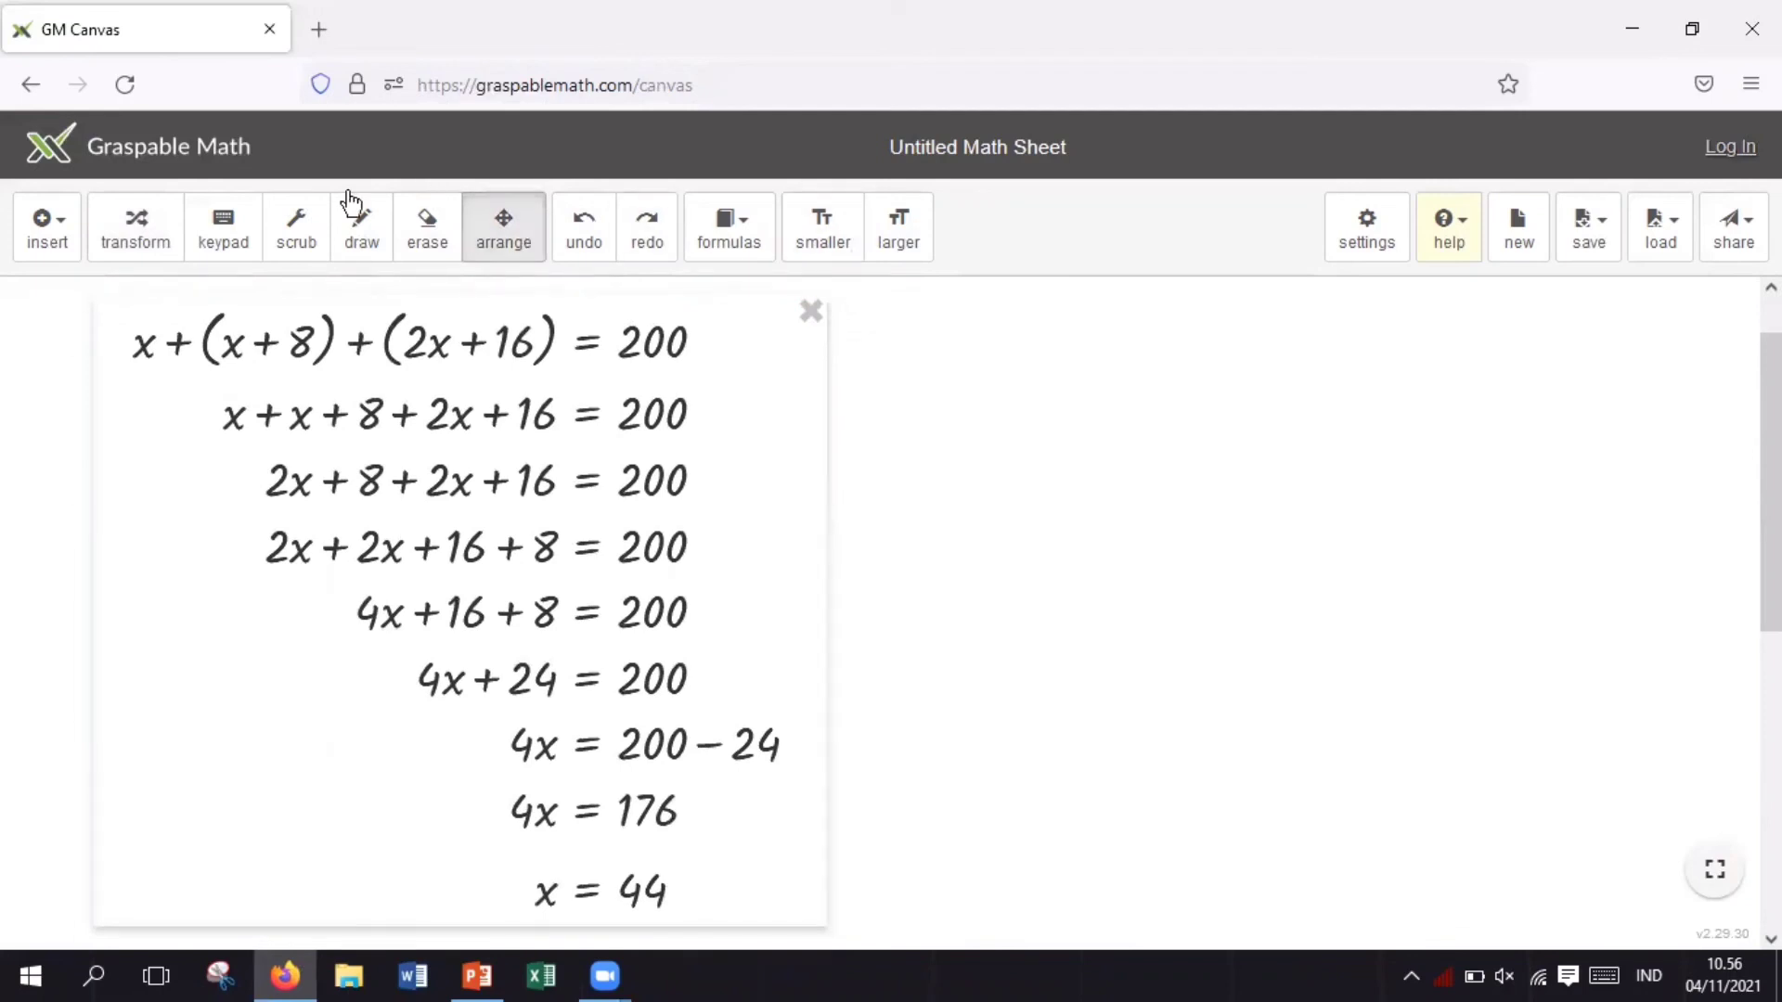
Step: Insert a second math expression and enter x + (x + 8) as its first terms
{"action": "left_click", "coordinate": [206, 241]}
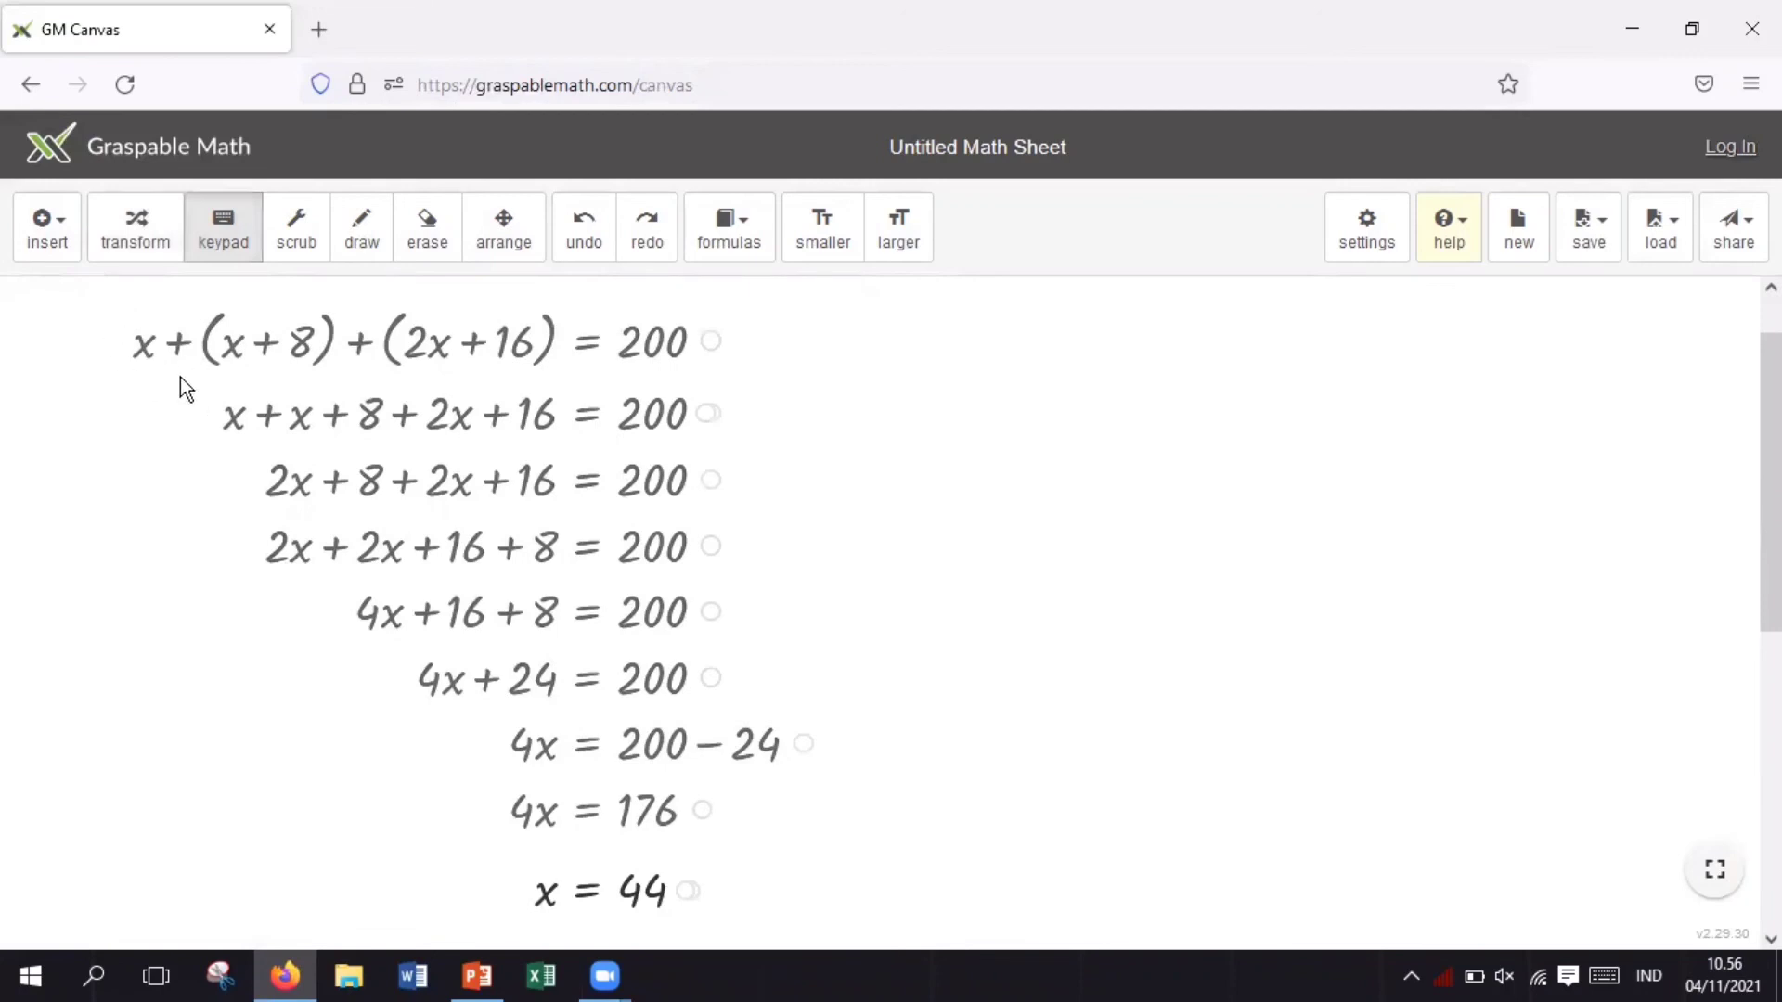
{"action": "left_click", "coordinate": [48, 227]}
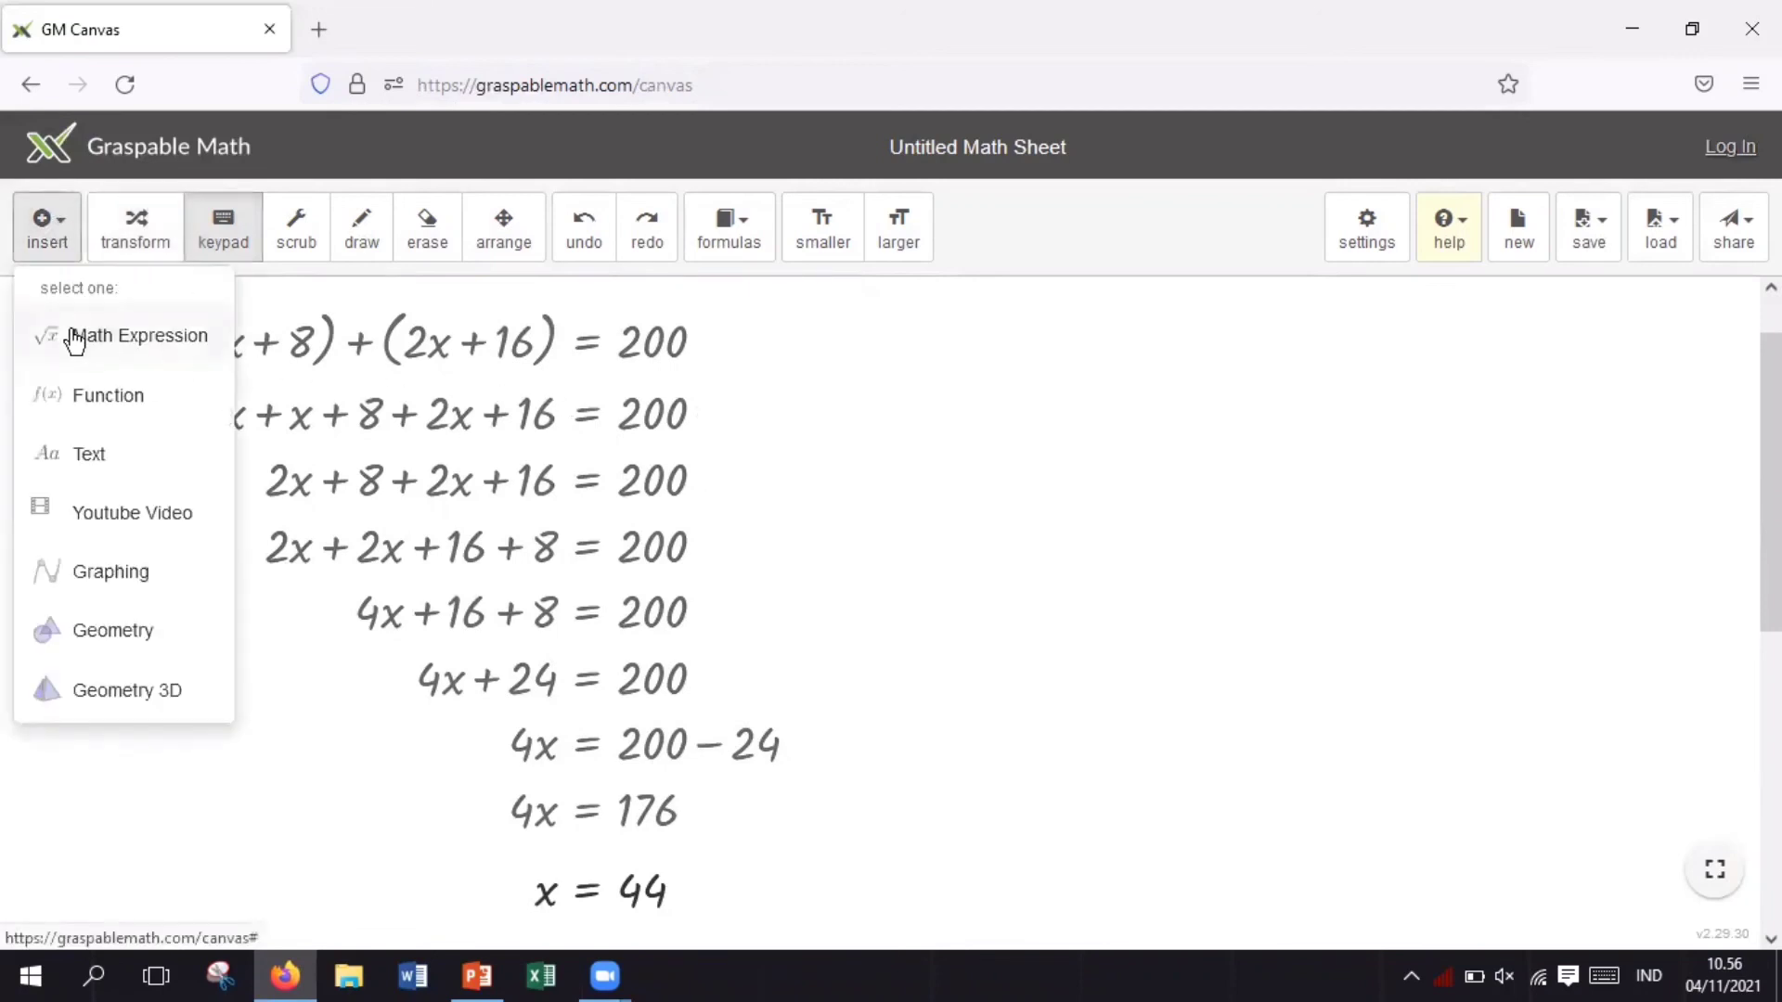
{"action": "left_click", "coordinate": [74, 337]}
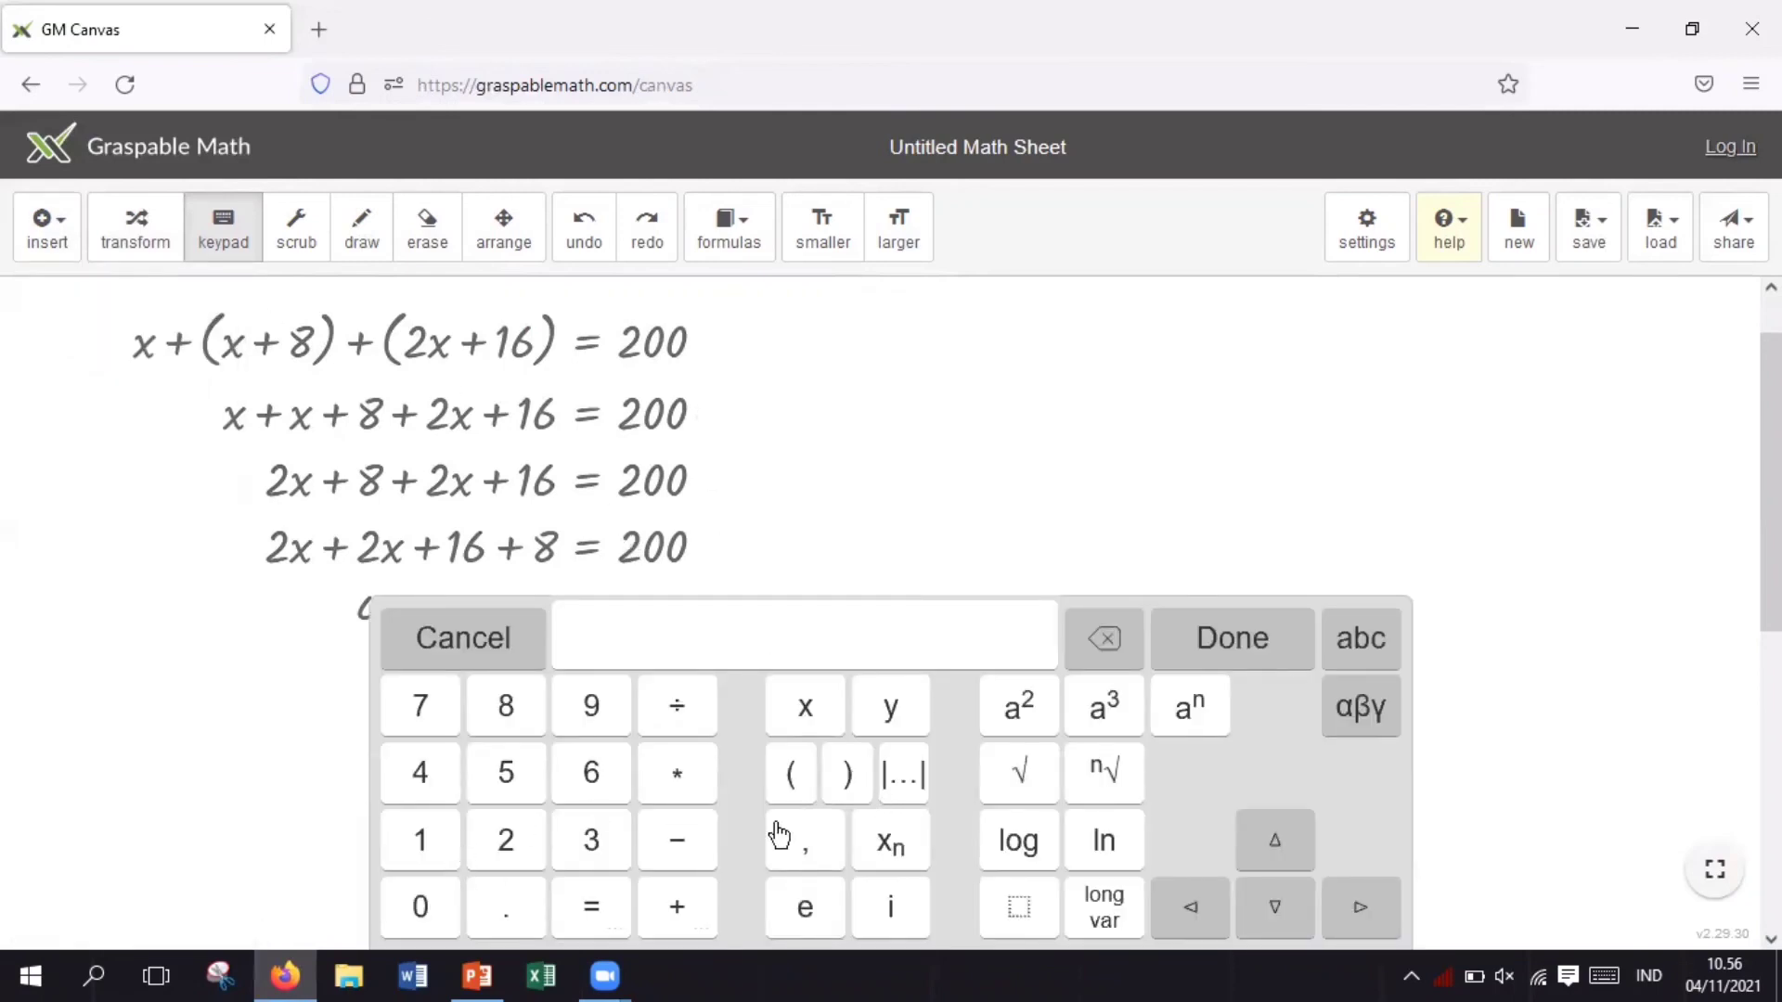
{"action": "left_click", "coordinate": [802, 714]}
{"action": "left_click", "coordinate": [691, 907]}
{"action": "left_click", "coordinate": [786, 780]}
{"action": "left_click", "coordinate": [795, 728]}
{"action": "left_click", "coordinate": [701, 905]}
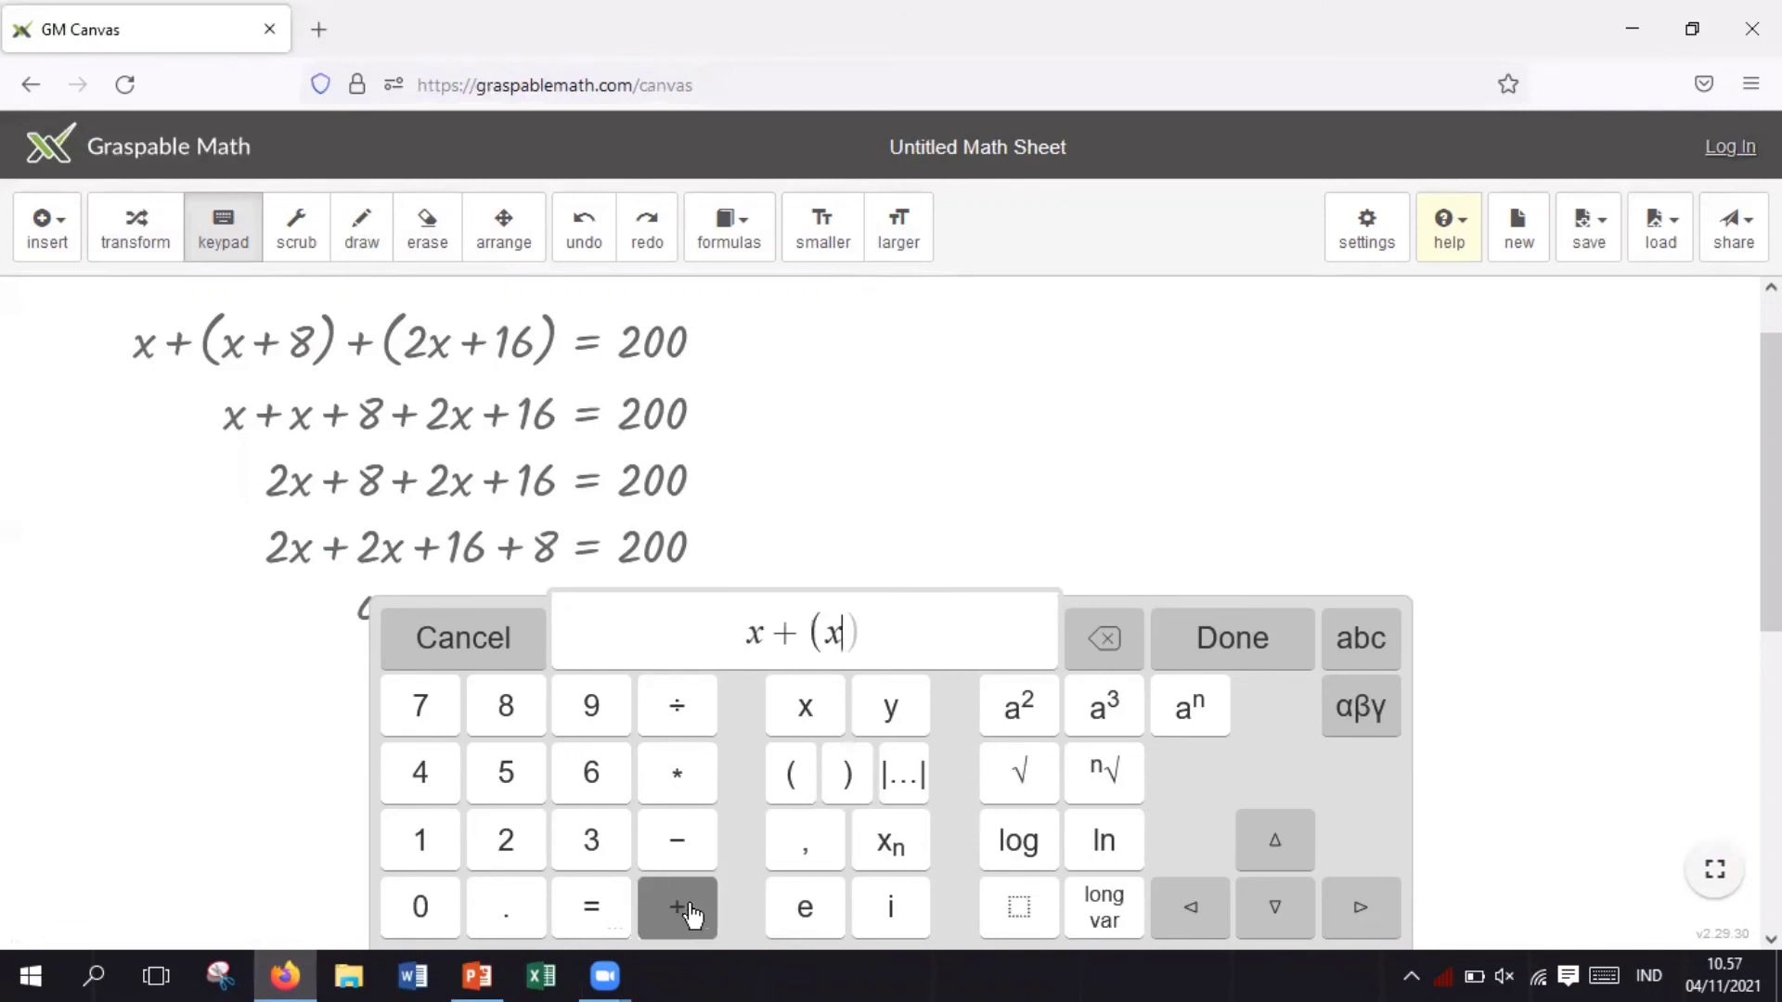
{"action": "left_click", "coordinate": [523, 722]}
{"action": "left_click", "coordinate": [845, 784]}
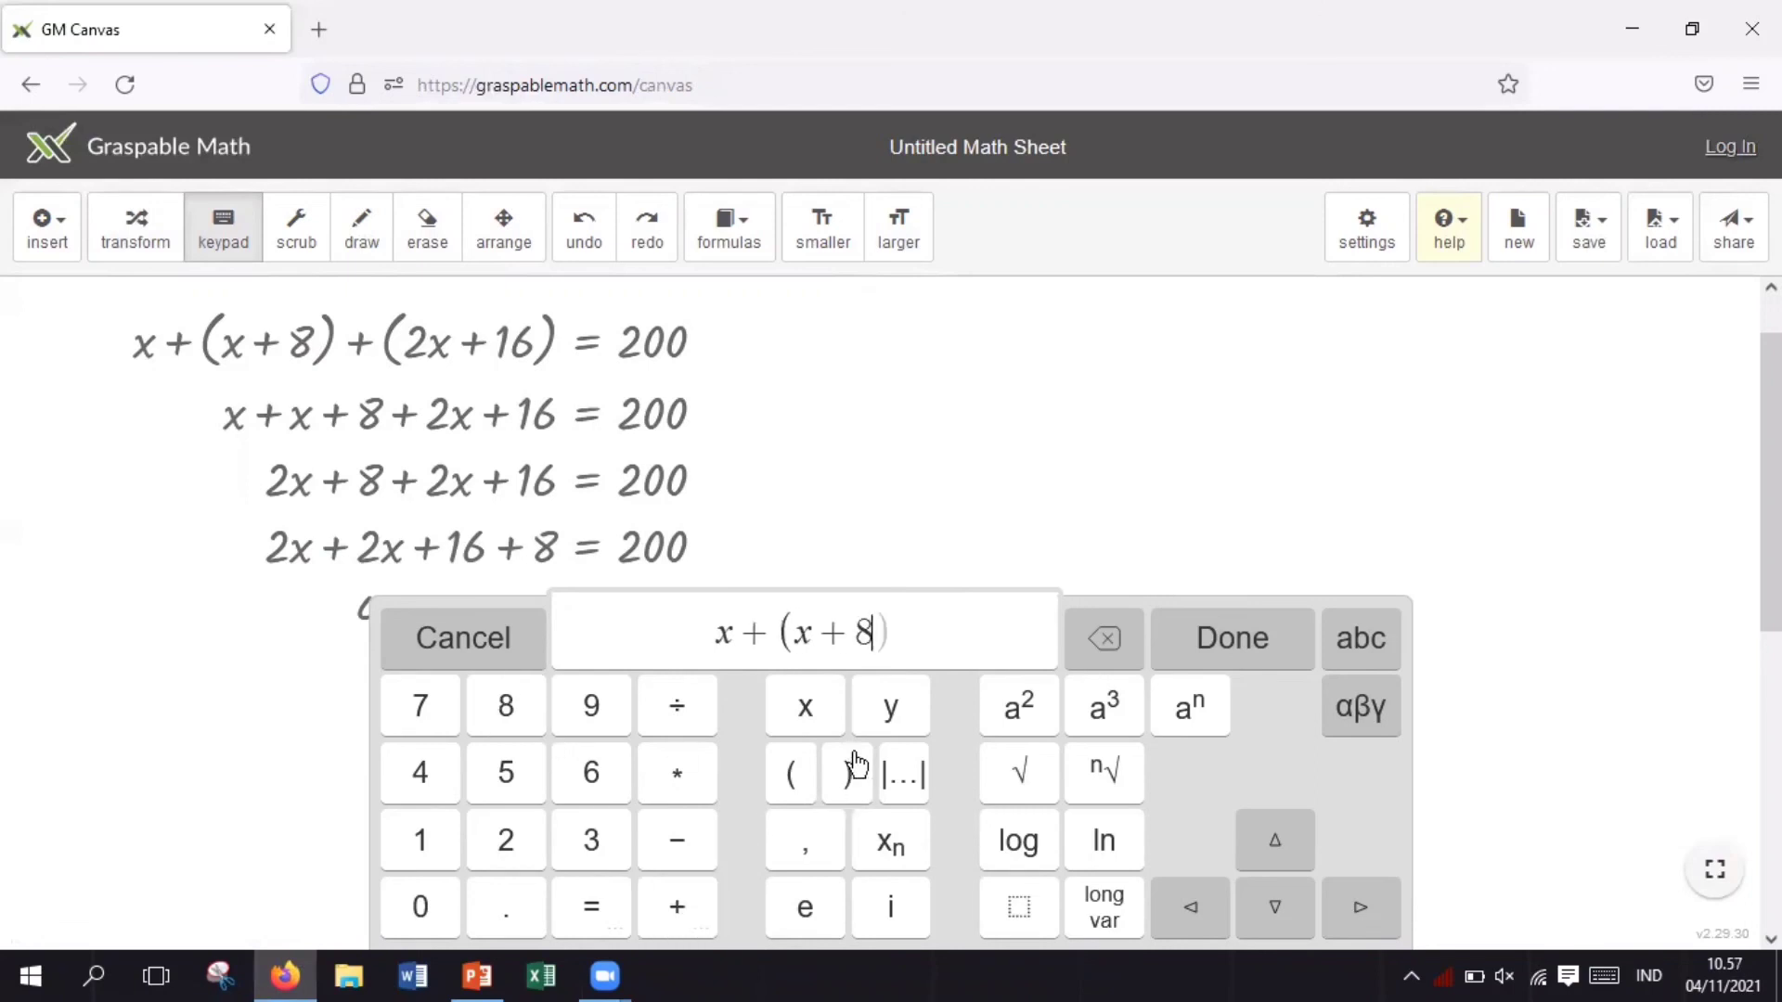
Step: Complete the second expression with + (2x + 16) and place it on the canvas beside the worked solution
{"action": "left_click", "coordinate": [682, 909]}
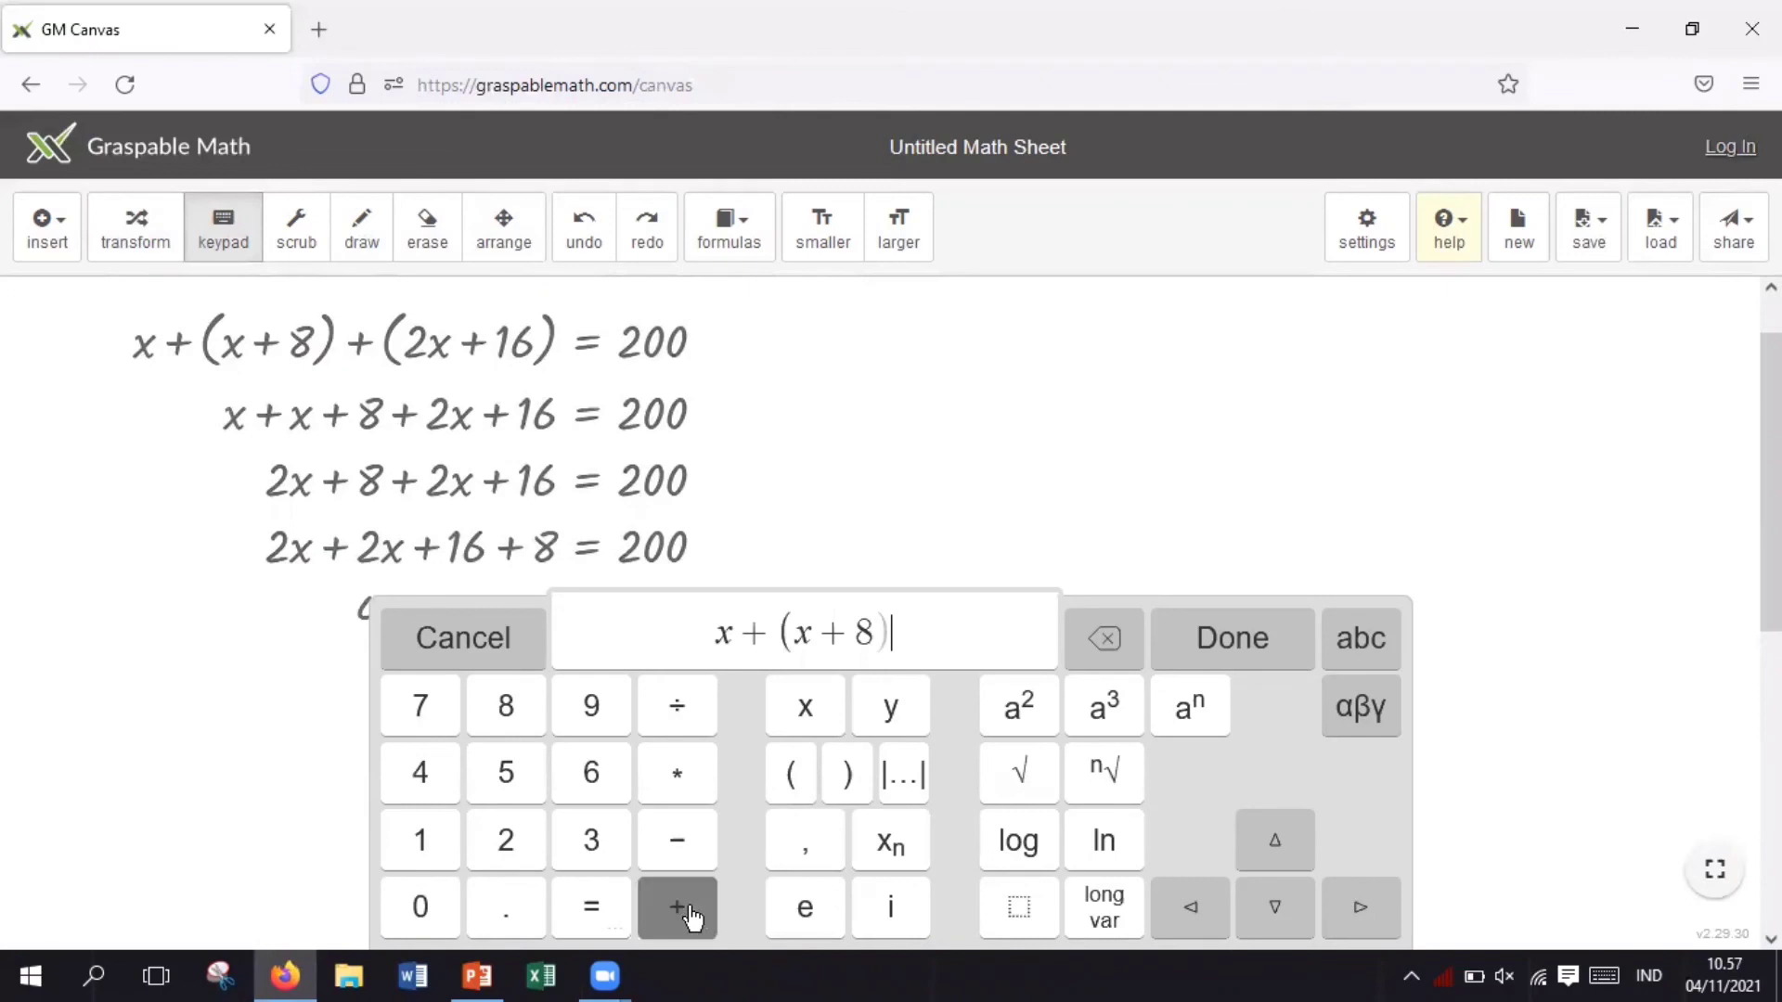
{"action": "left_click", "coordinate": [804, 784]}
{"action": "left_click", "coordinate": [513, 840]}
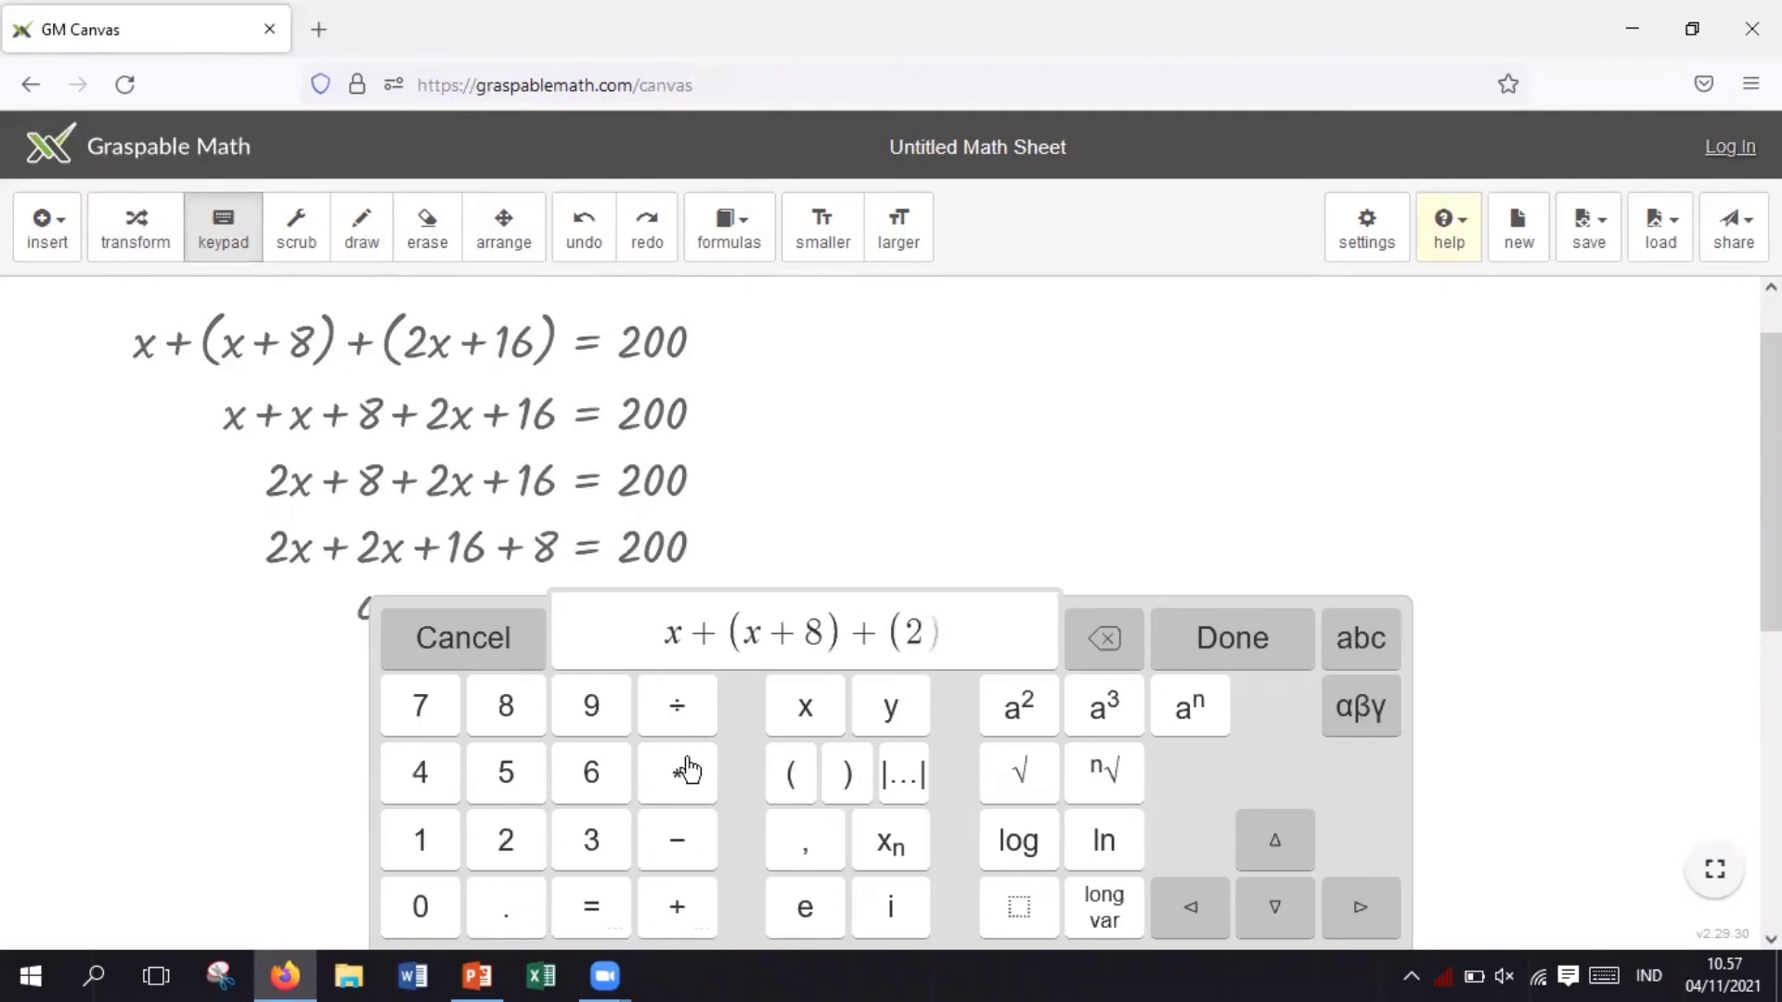
{"action": "left_click", "coordinate": [785, 730]}
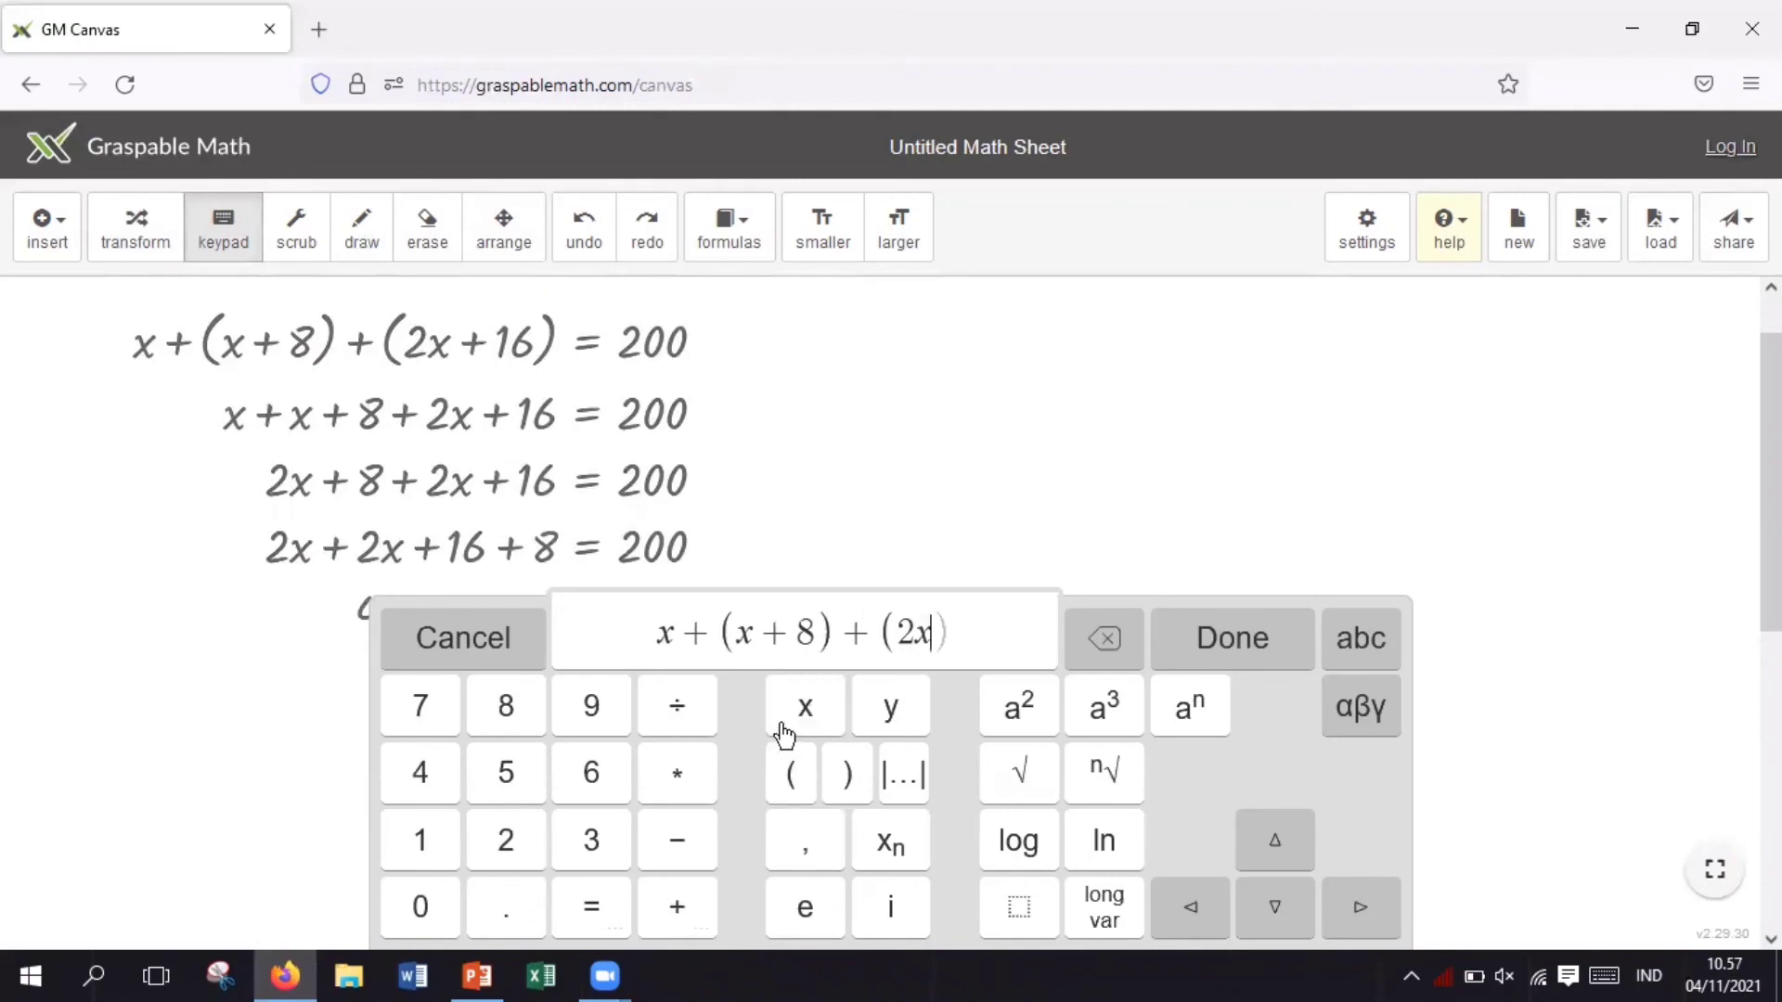
{"action": "left_click", "coordinate": [680, 908]}
{"action": "left_click", "coordinate": [446, 840]}
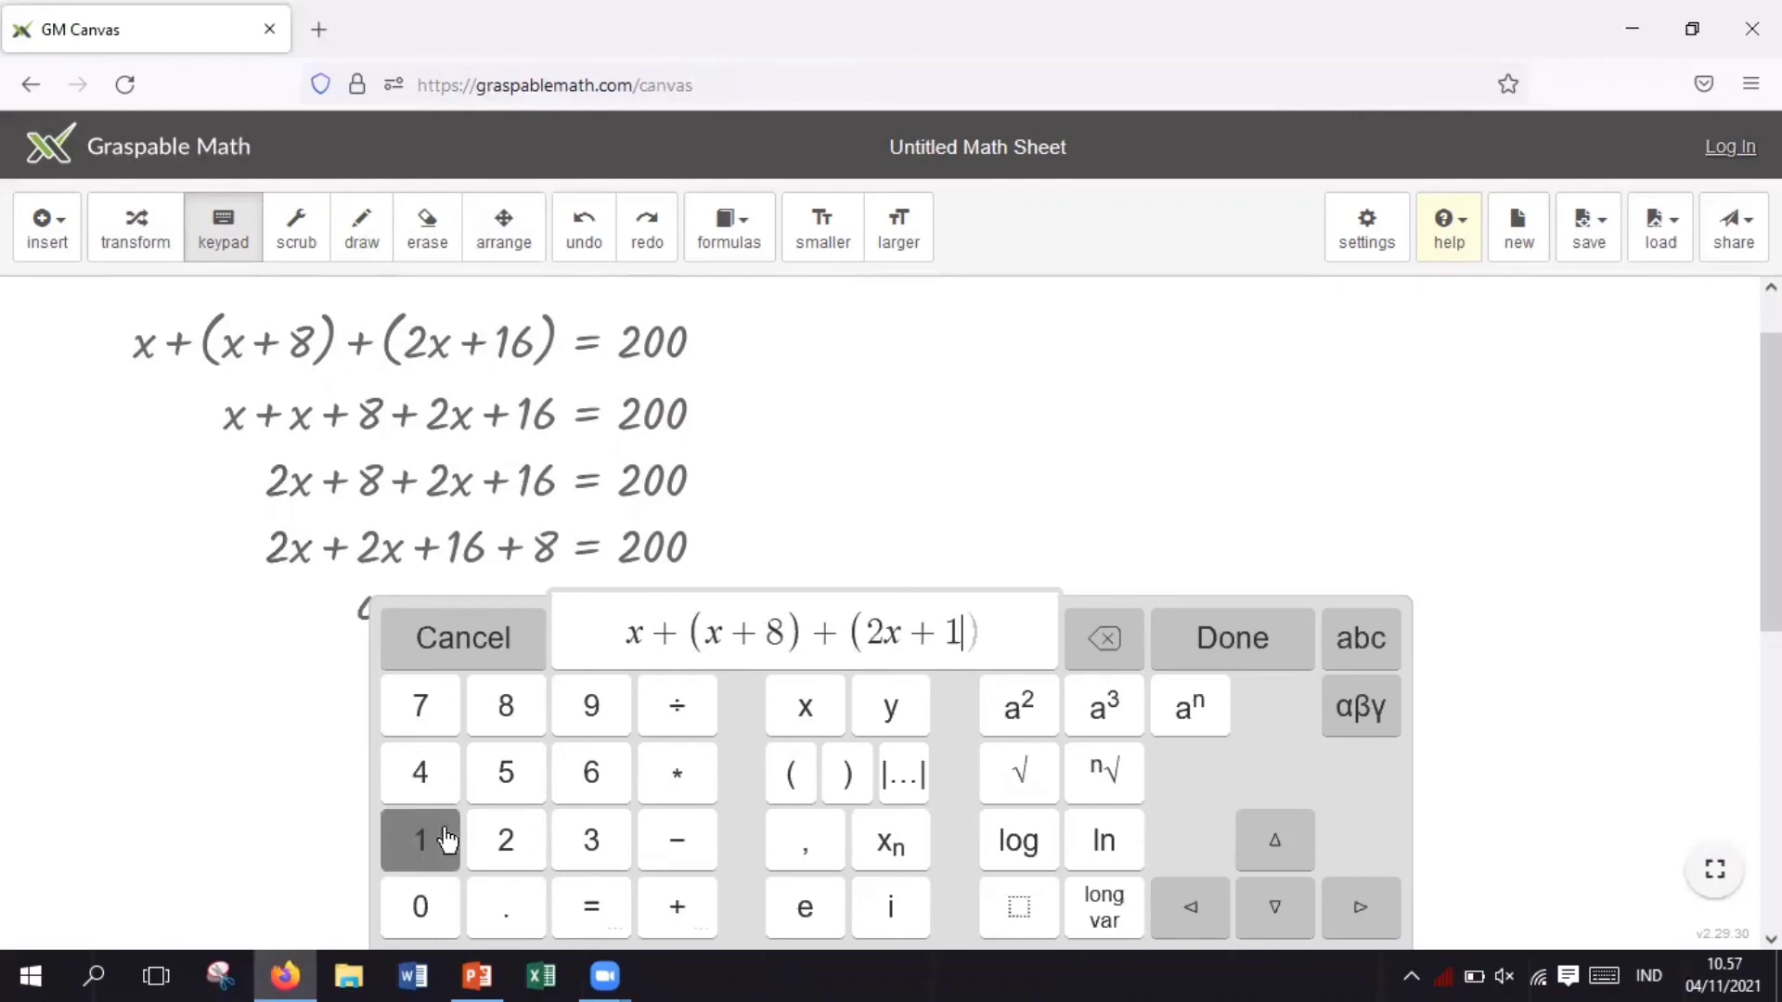
{"action": "left_click", "coordinate": [591, 770]}
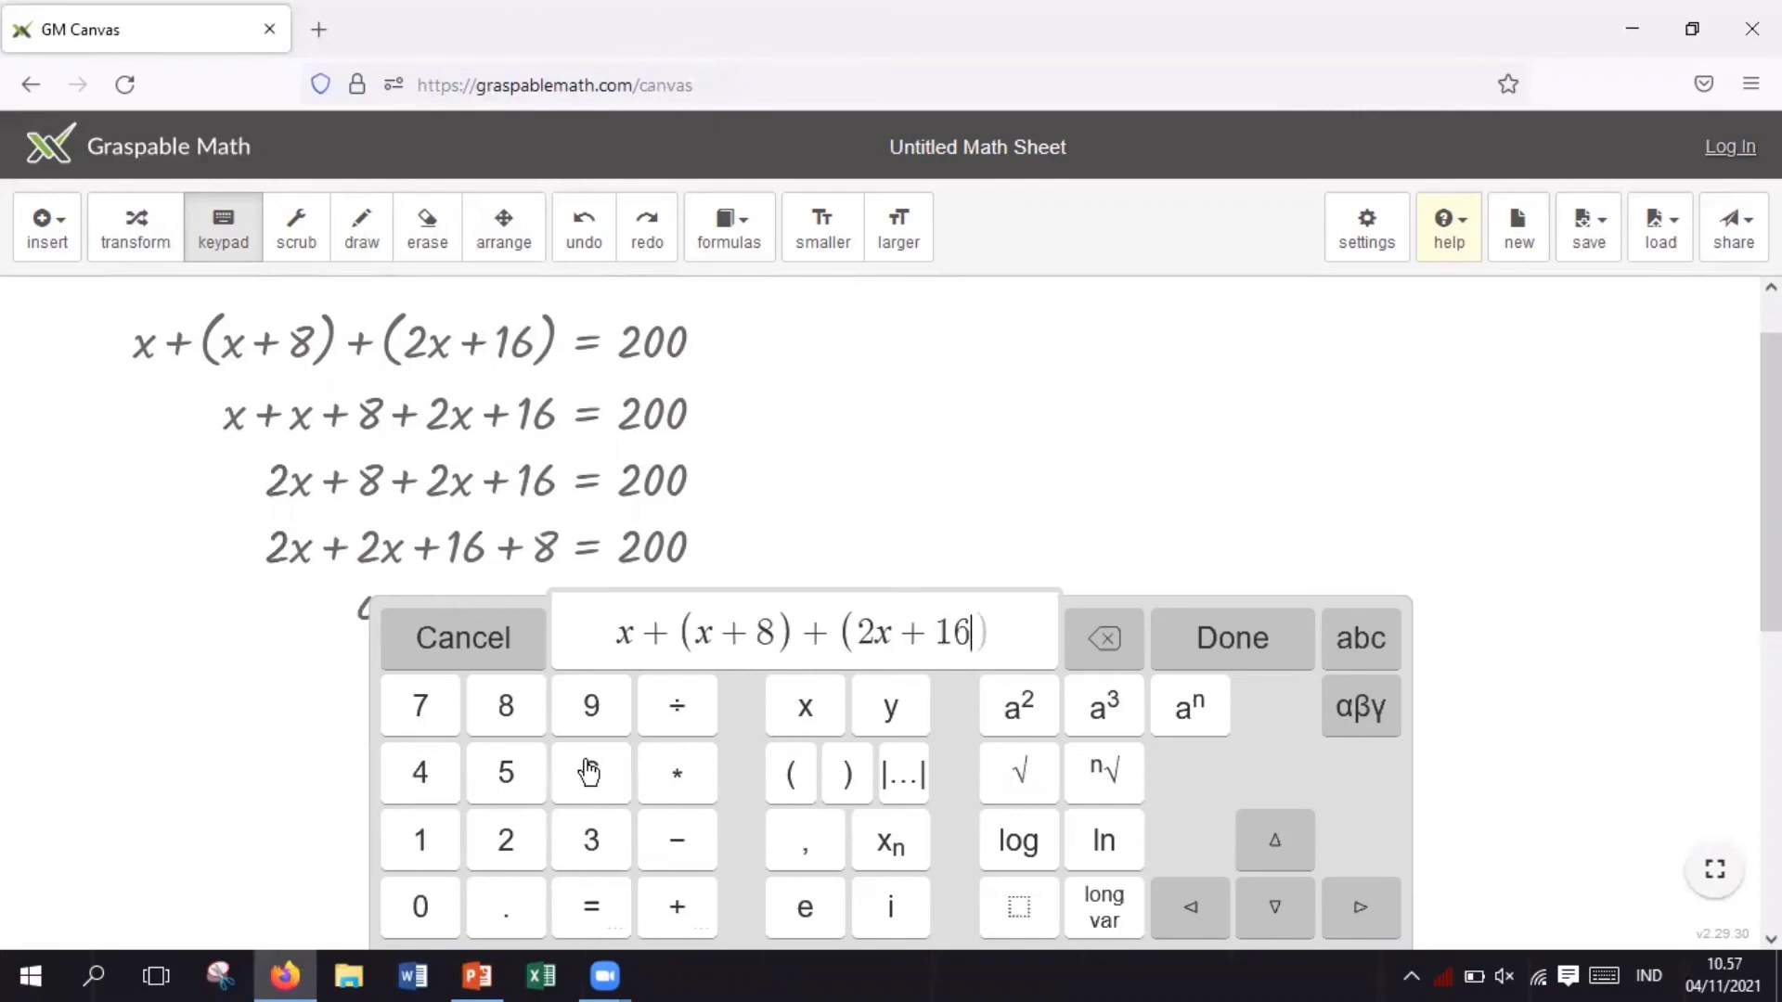
{"action": "left_click", "coordinate": [1190, 647]}
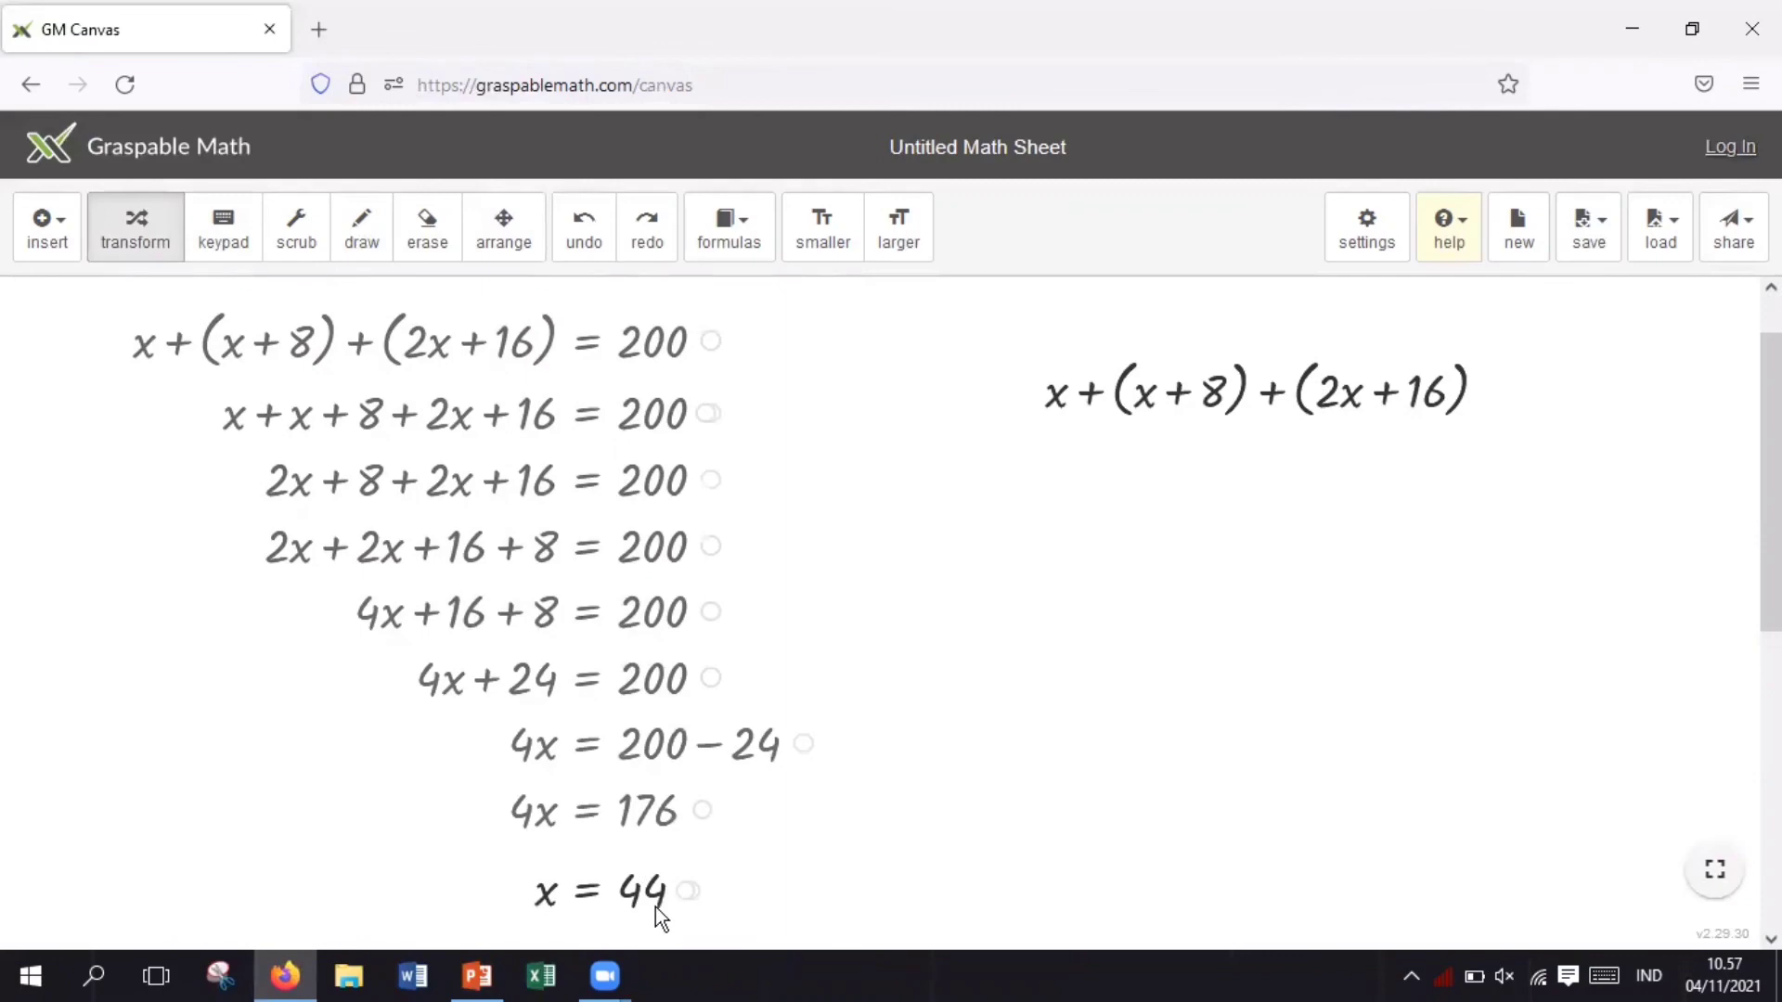
Step: Substitute x = 44 from the solution into the second expression and evaluate the product 2 · 44
{"action": "left_click_drag", "start_coordinate": [681, 881], "coordinate": [1062, 408]}
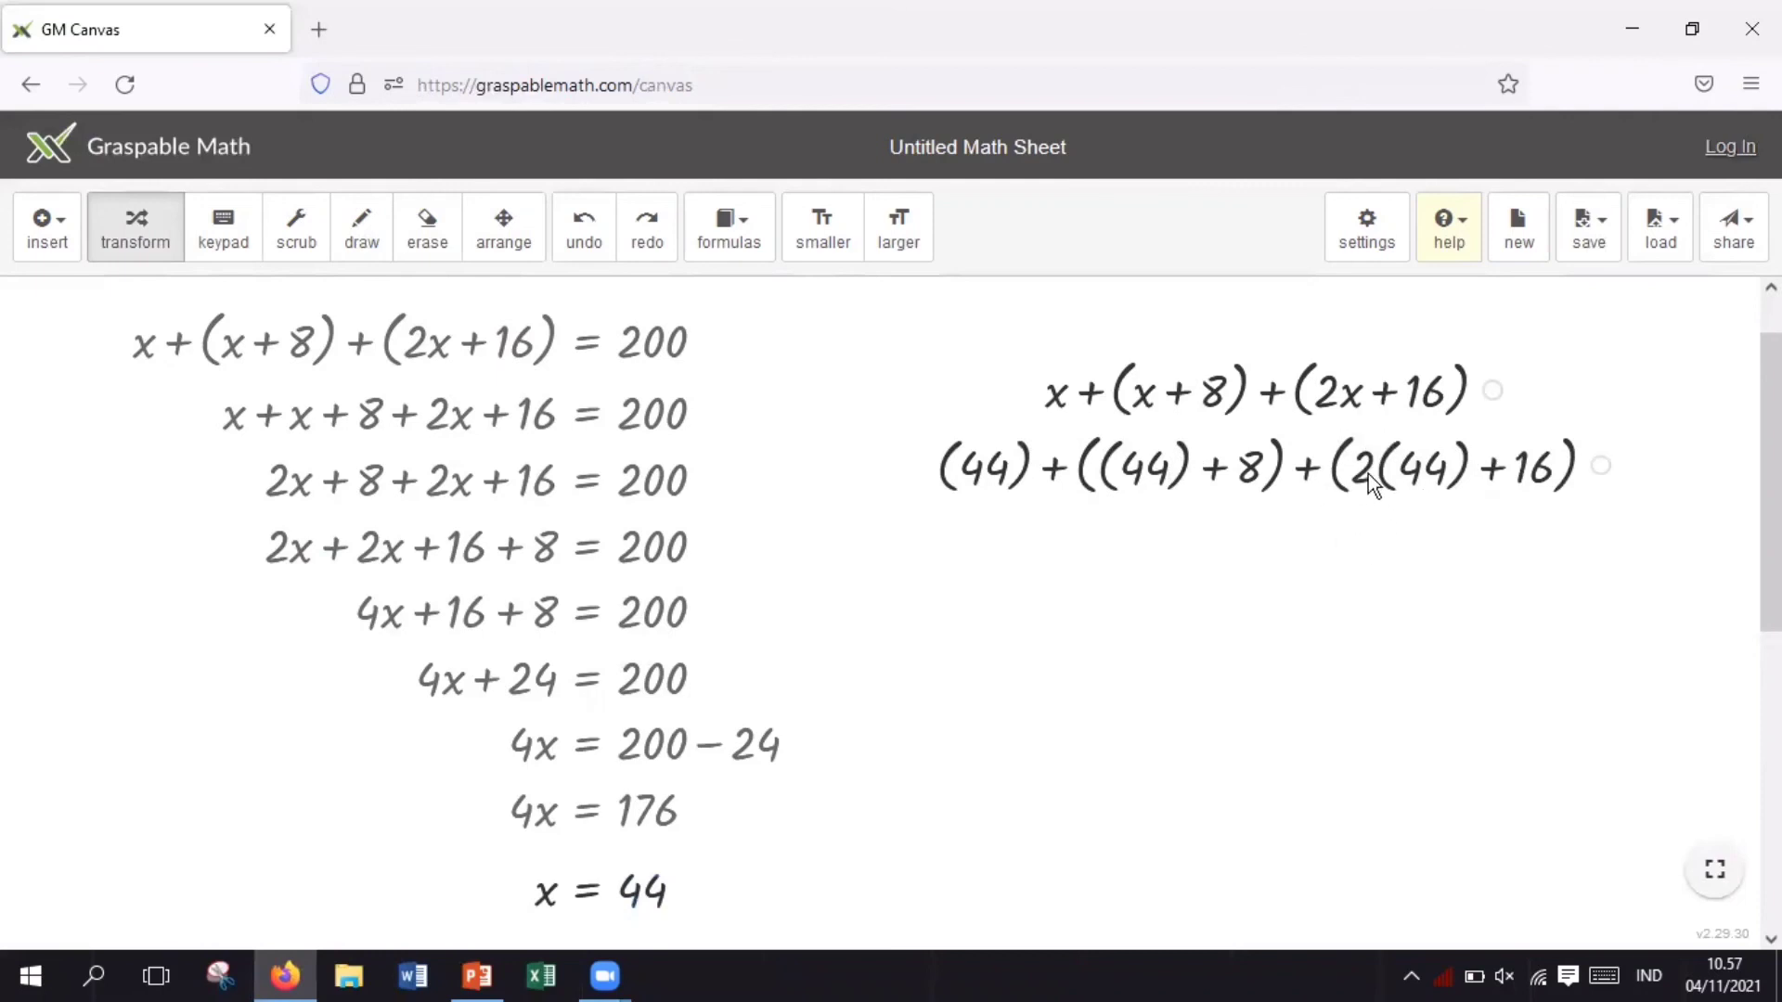
{"action": "left_click_drag", "start_coordinate": [1368, 473], "coordinate": [1406, 476]}
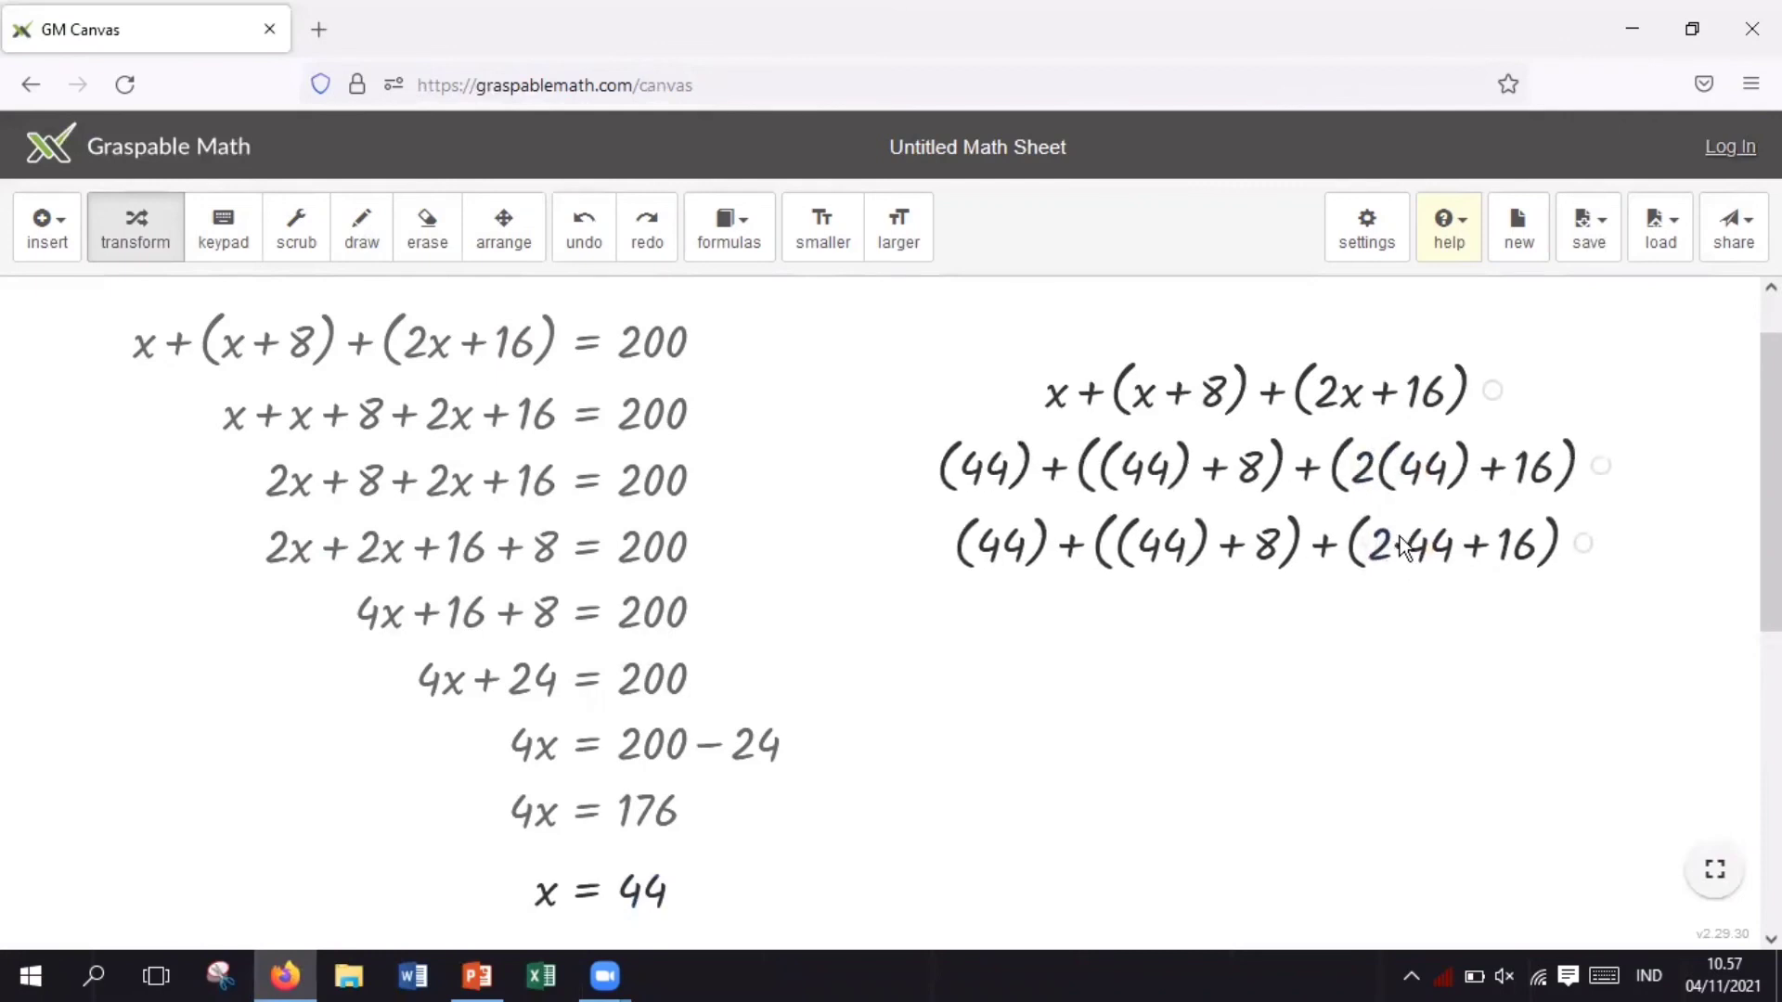
{"action": "left_click", "coordinate": [1406, 548]}
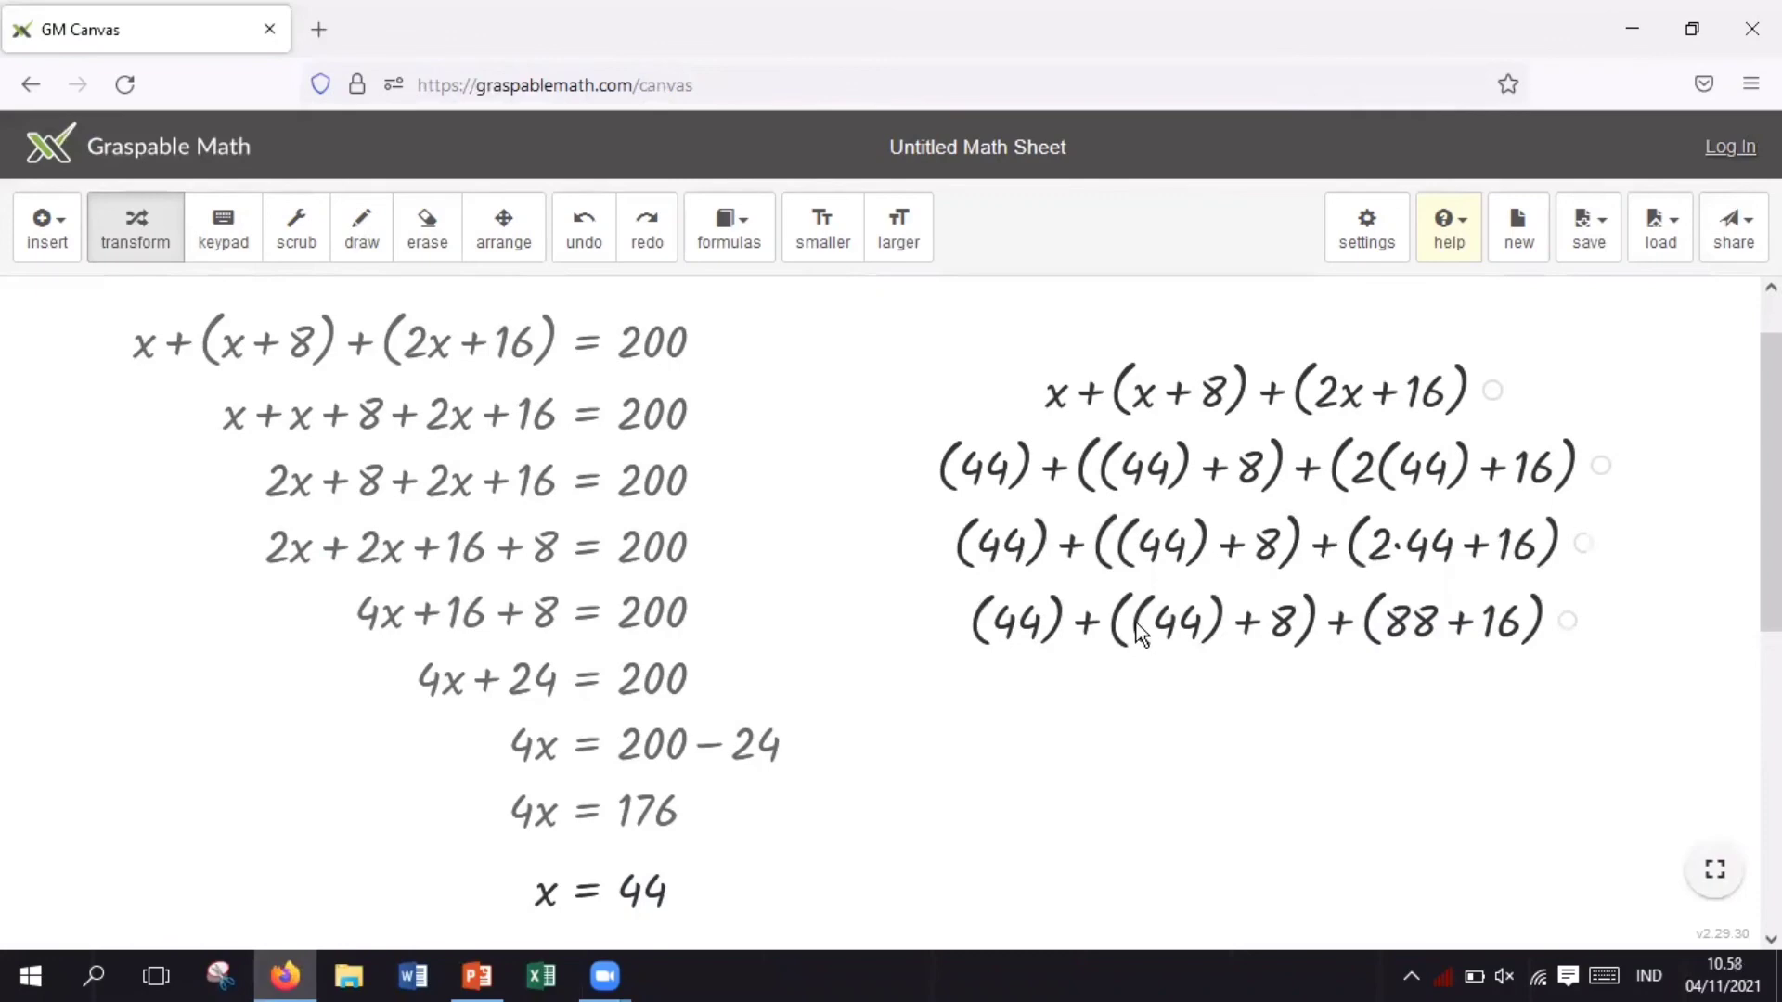
Step: Remove all parentheses from (44) + ((44) + 8) + (88 + 16)
{"action": "left_click", "coordinate": [1138, 631]}
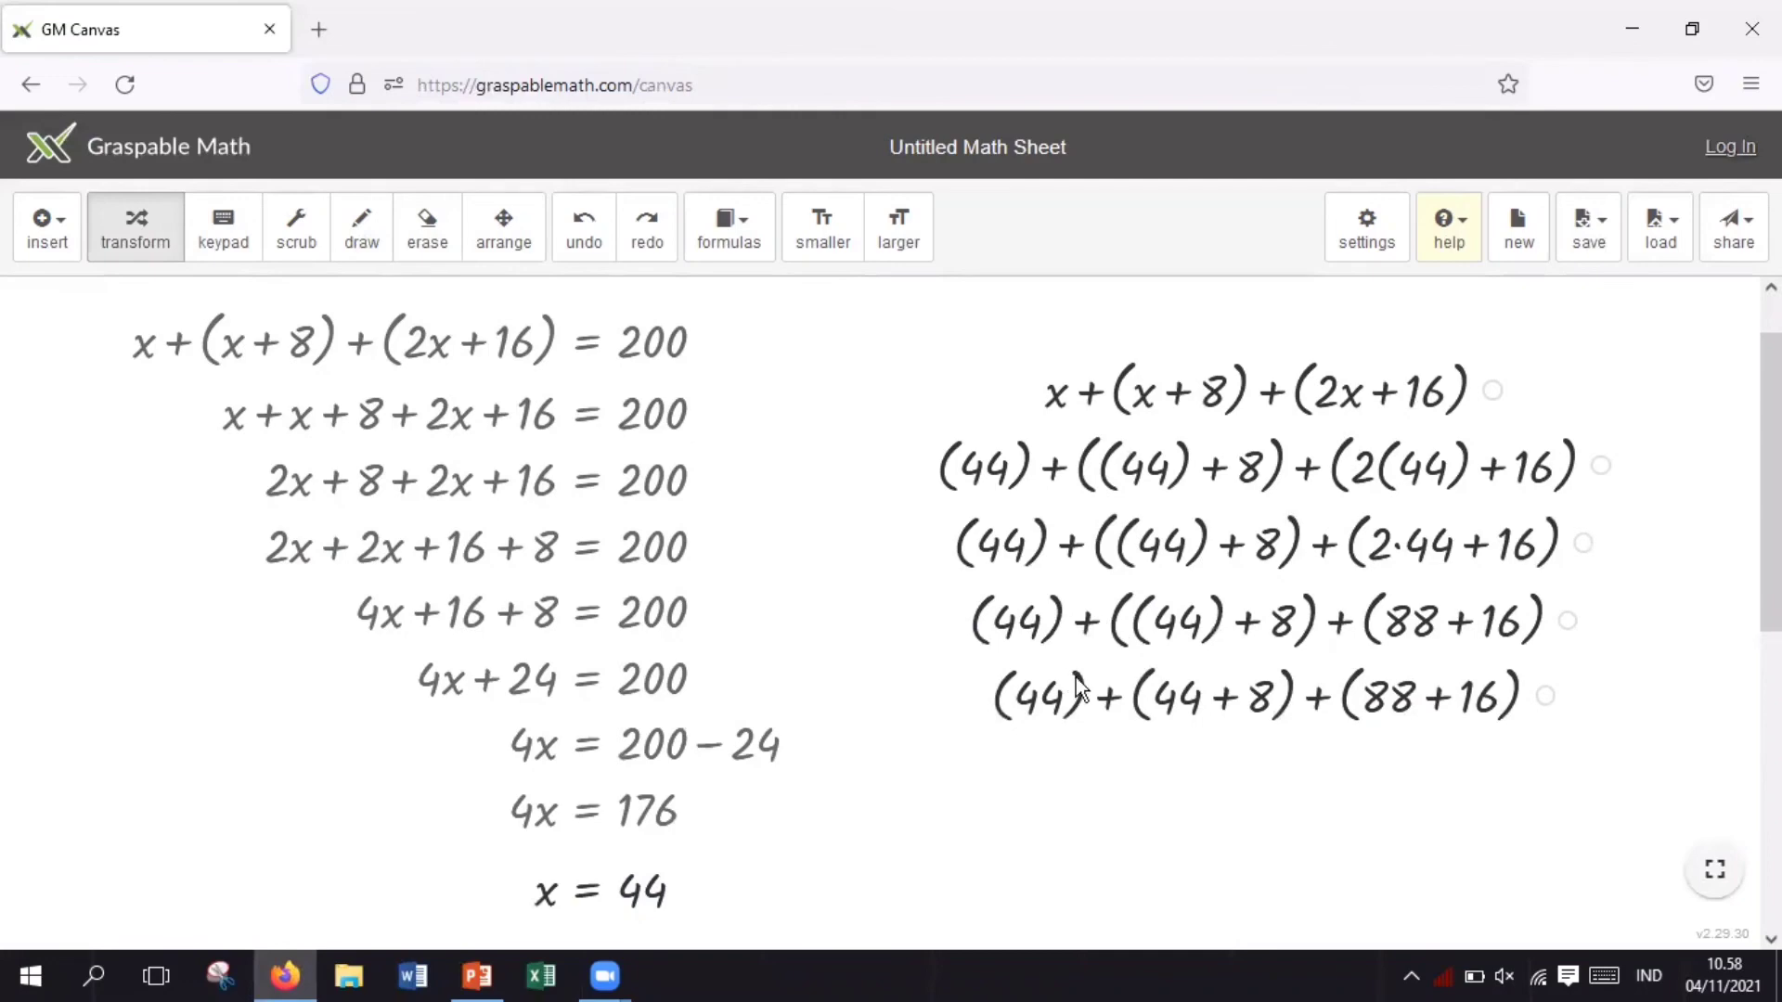
{"action": "left_click", "coordinate": [1076, 687]}
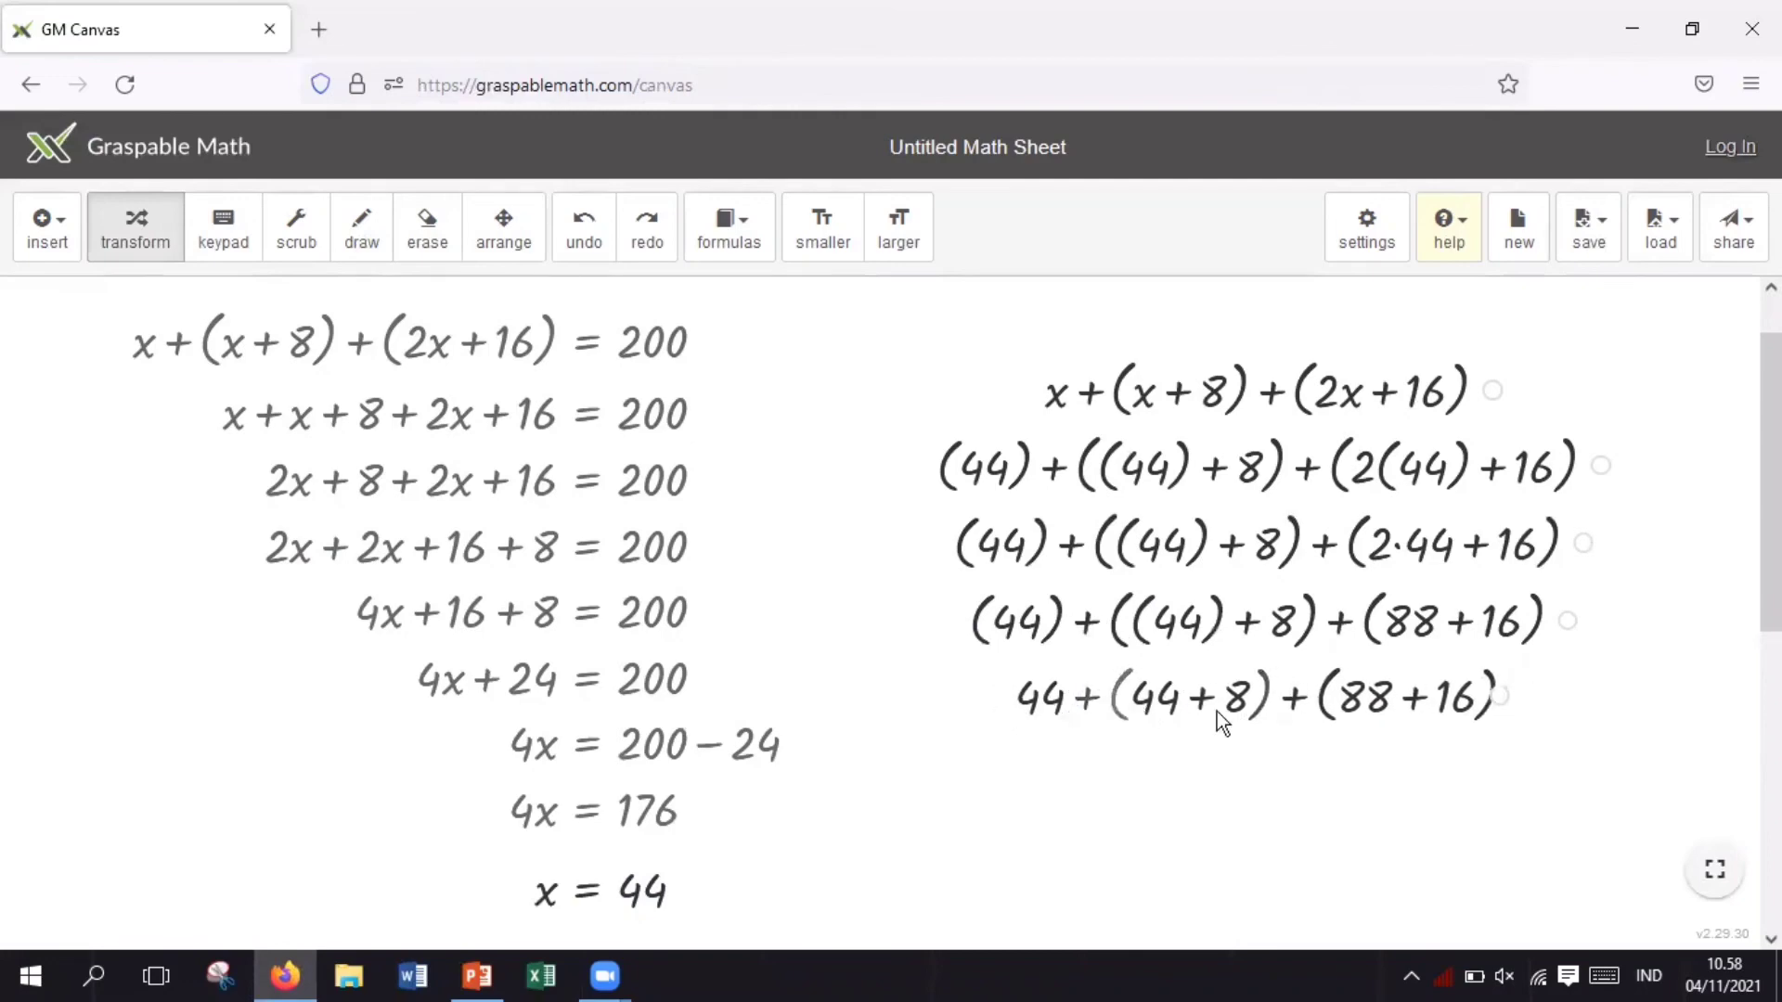
{"action": "left_click", "coordinate": [1139, 718]}
{"action": "left_click", "coordinate": [1299, 705]}
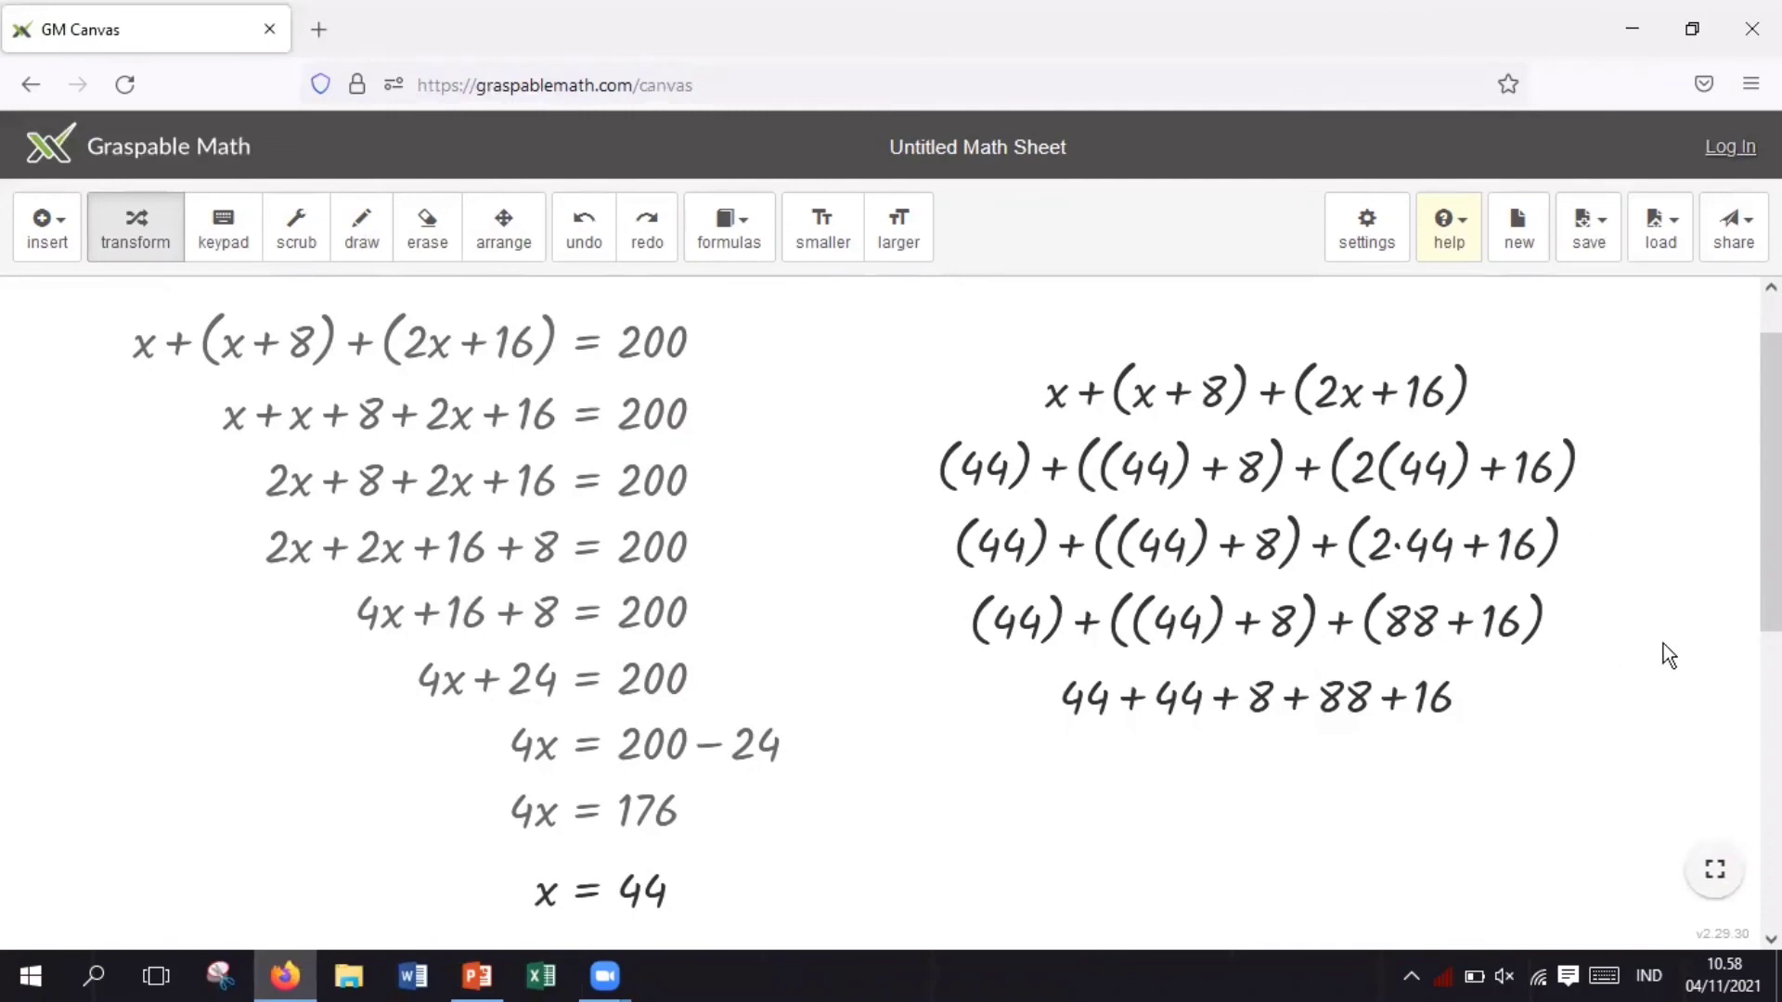
Step: Add the terms of 44 + 44 + 8 + 88 + 16 successively, starting from the first pair, down to a single number
{"action": "left_click", "coordinate": [1128, 699]}
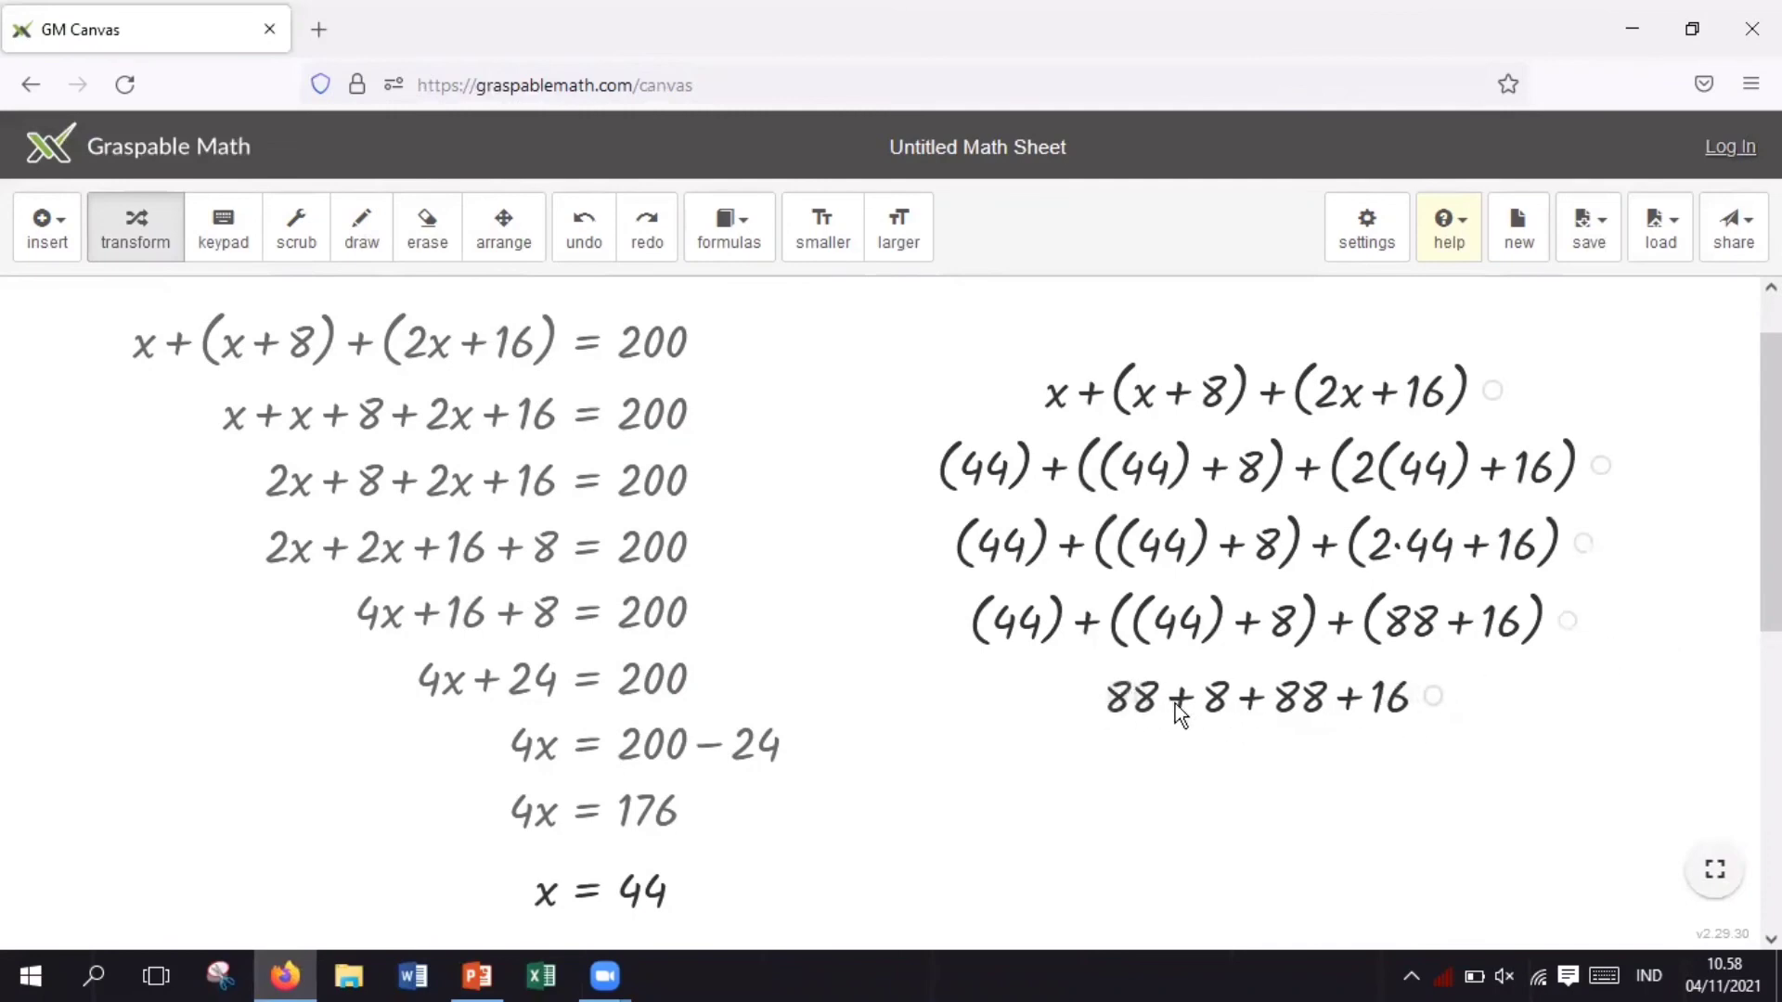
{"action": "left_click", "coordinate": [1185, 766]}
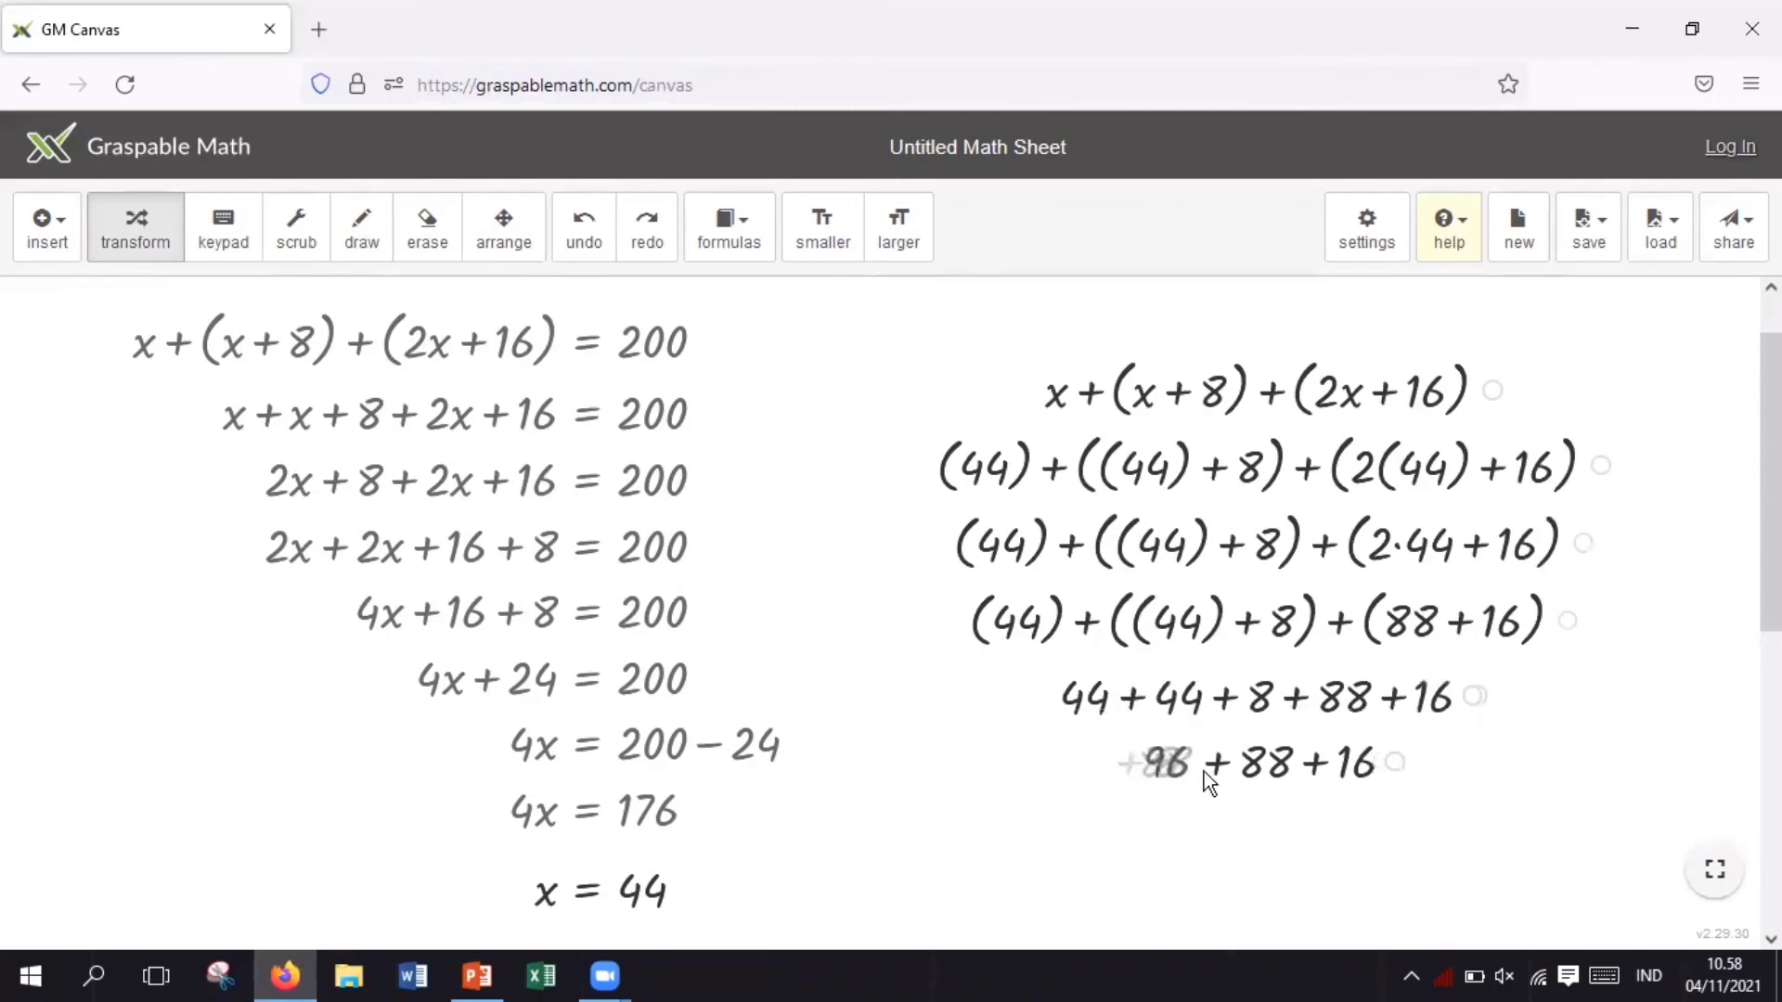
{"action": "left_click", "coordinate": [1211, 771]}
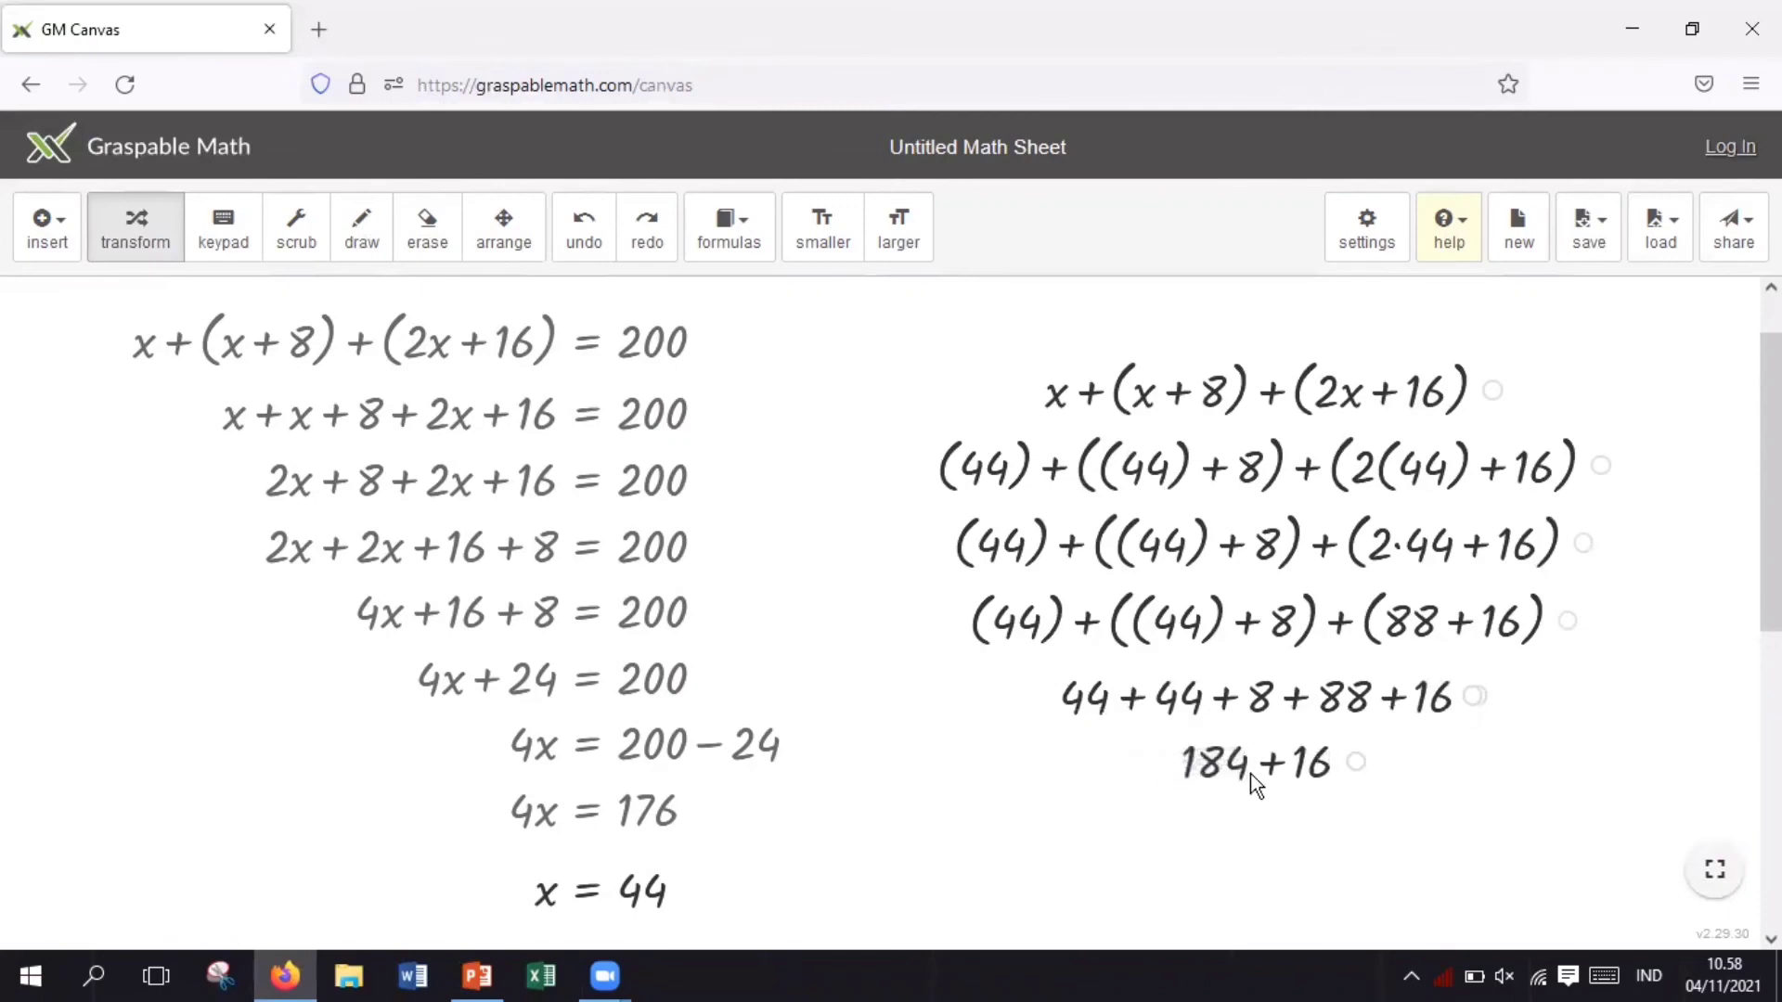
{"action": "left_click", "coordinate": [1261, 768]}
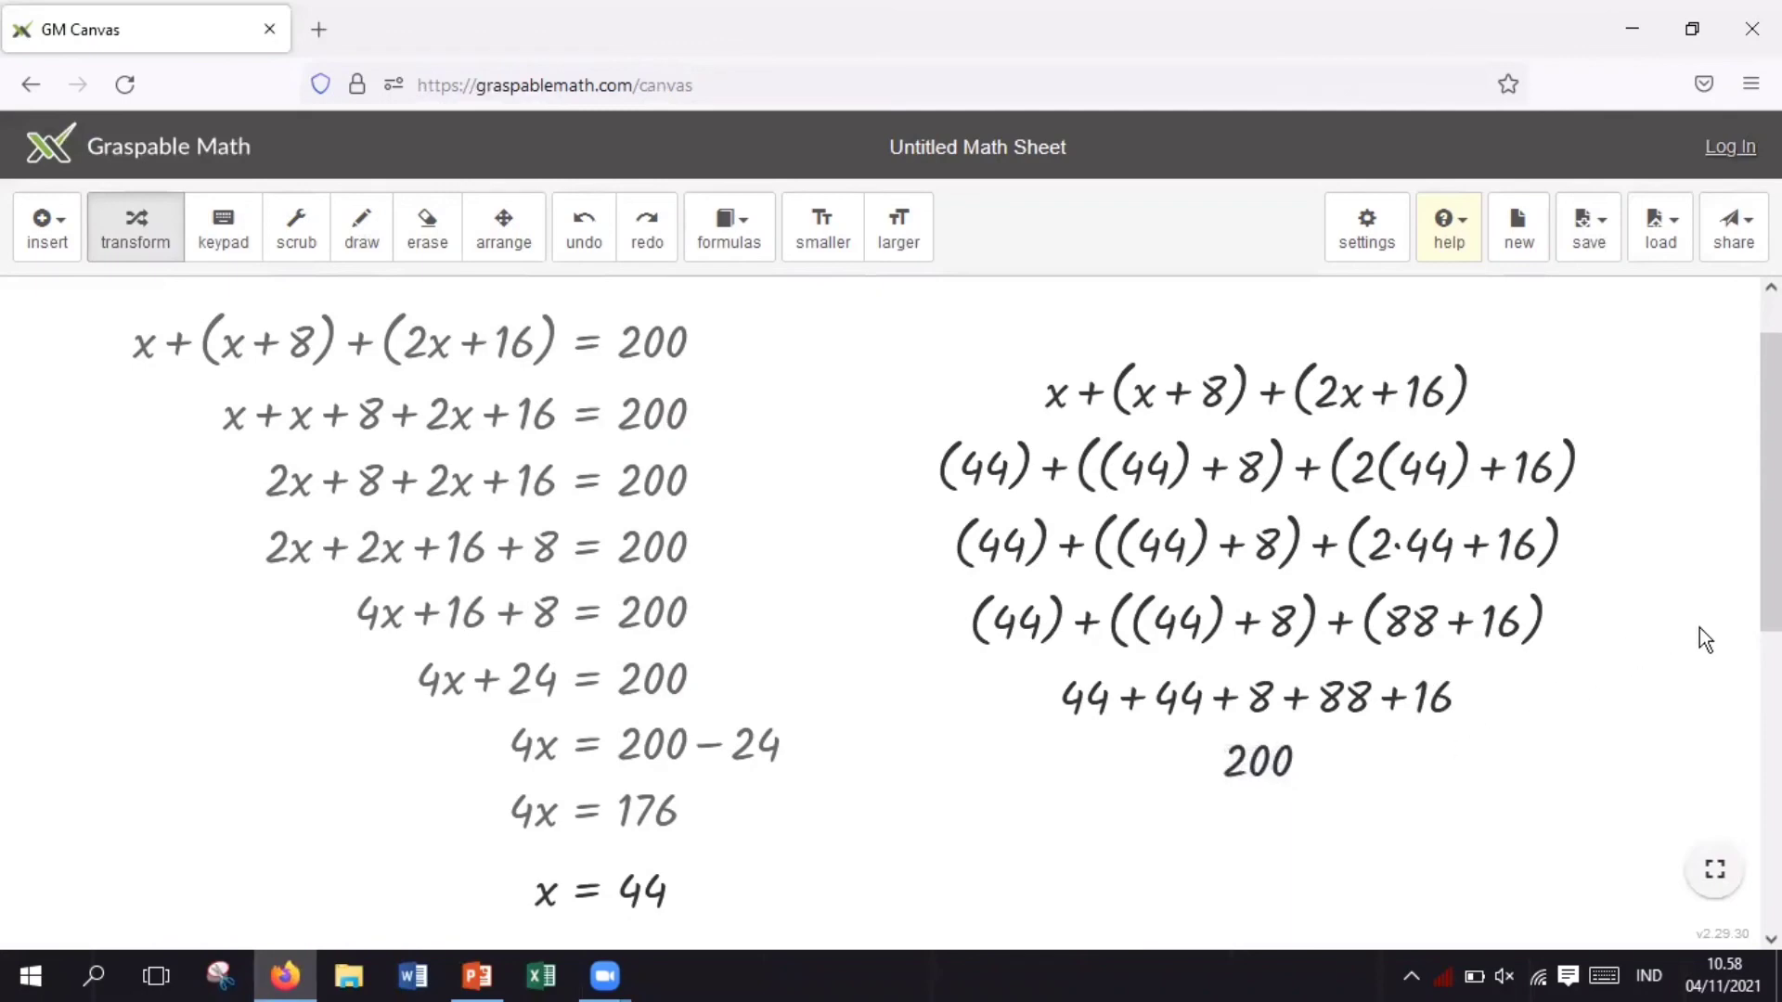
Step: Switch to the PPT Aljabar presentation in PowerPoint
{"action": "key", "text": "alt+Tab"}
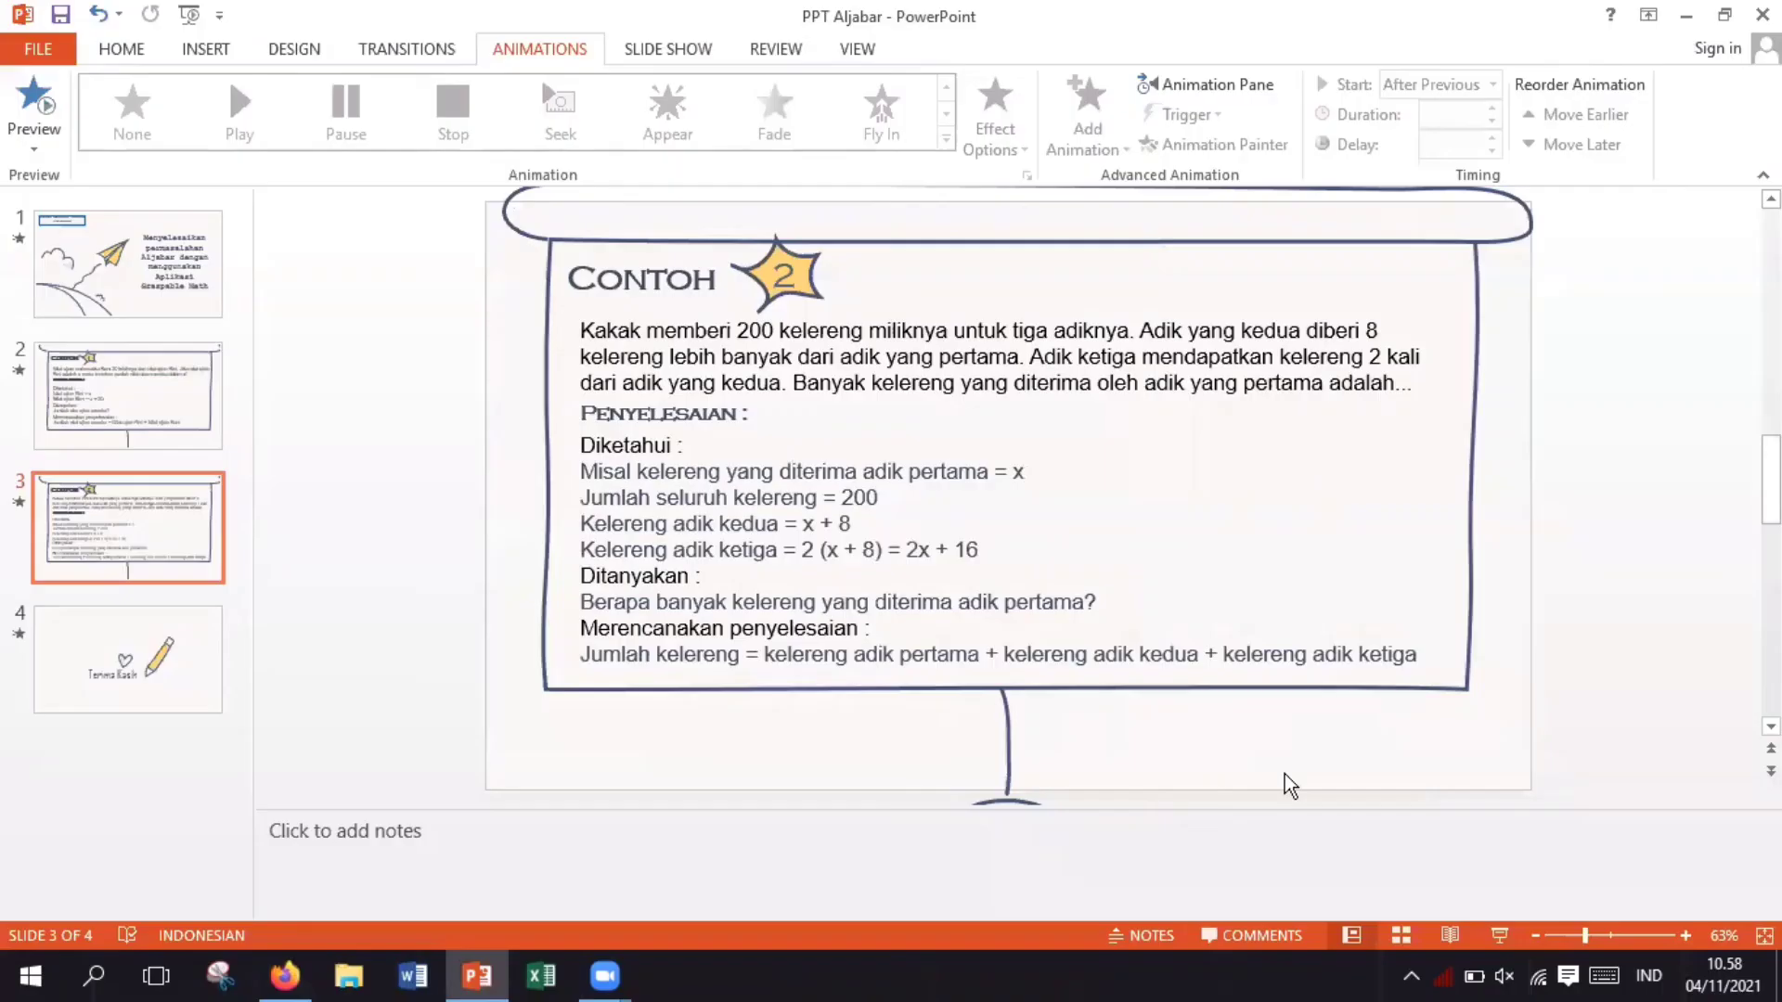